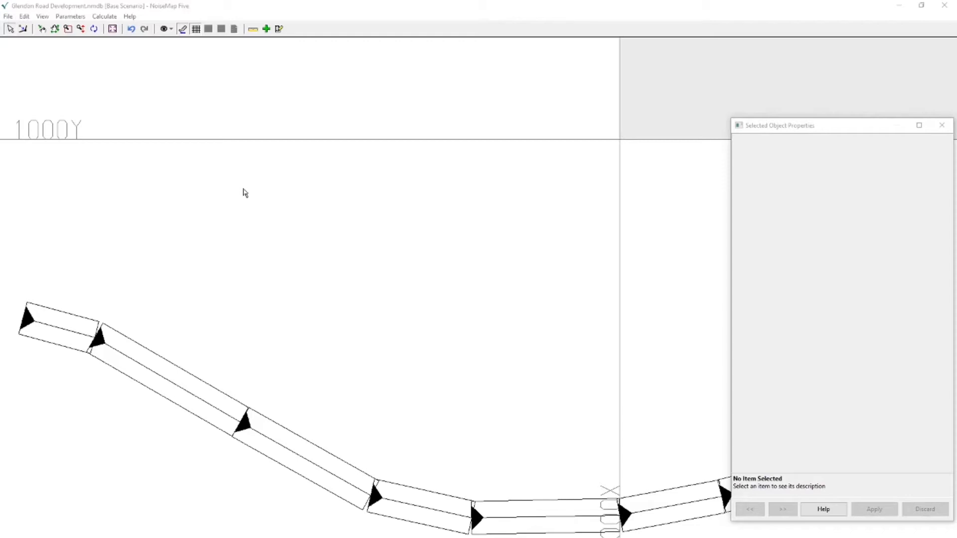
- Load the calibrated bitmap Glendon Road Development.mb from the Glendon Road folder as the background map
click(41, 17)
click(56, 44)
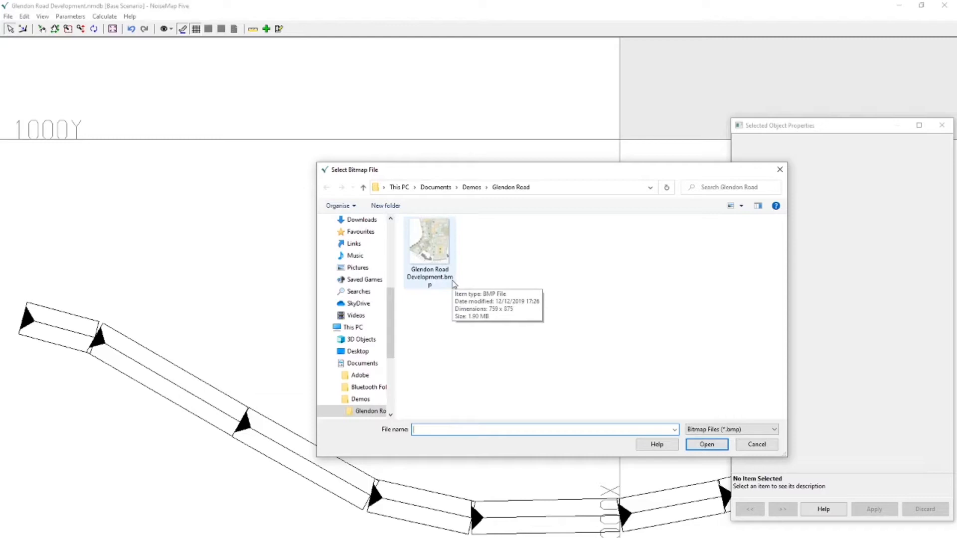
click(774, 430)
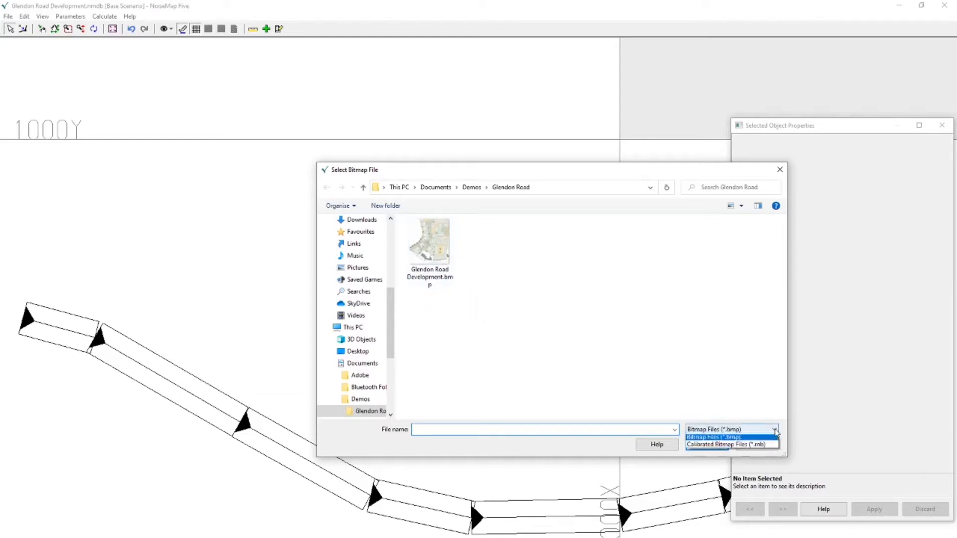
click(758, 444)
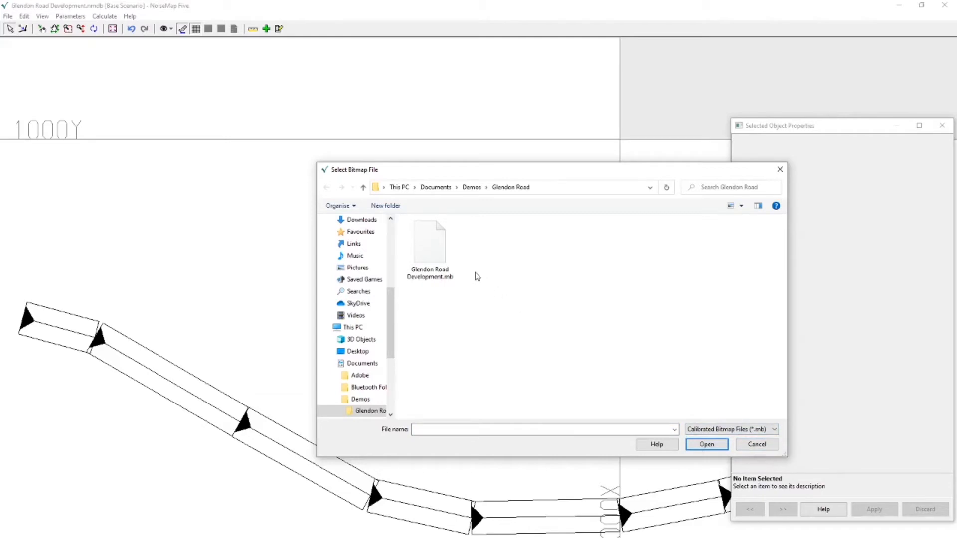
click(428, 262)
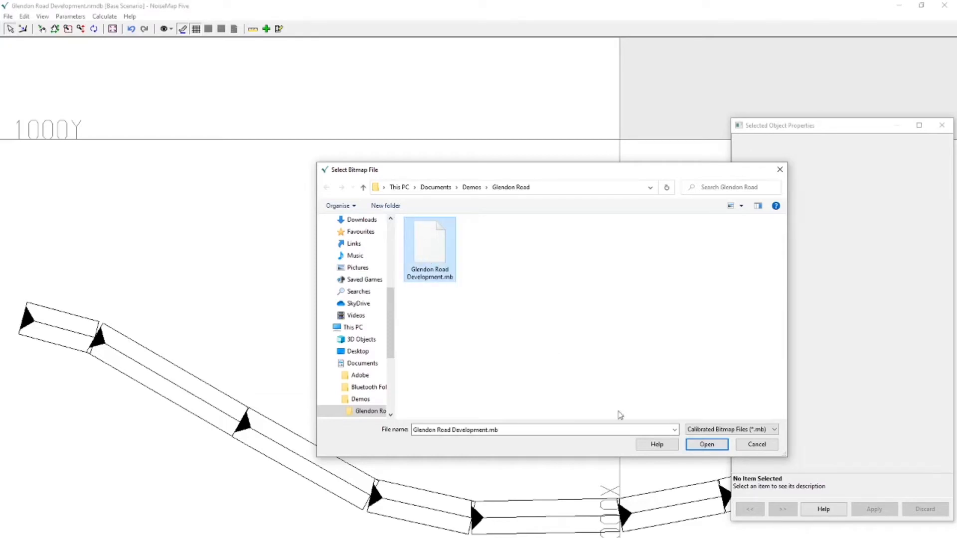
click(708, 444)
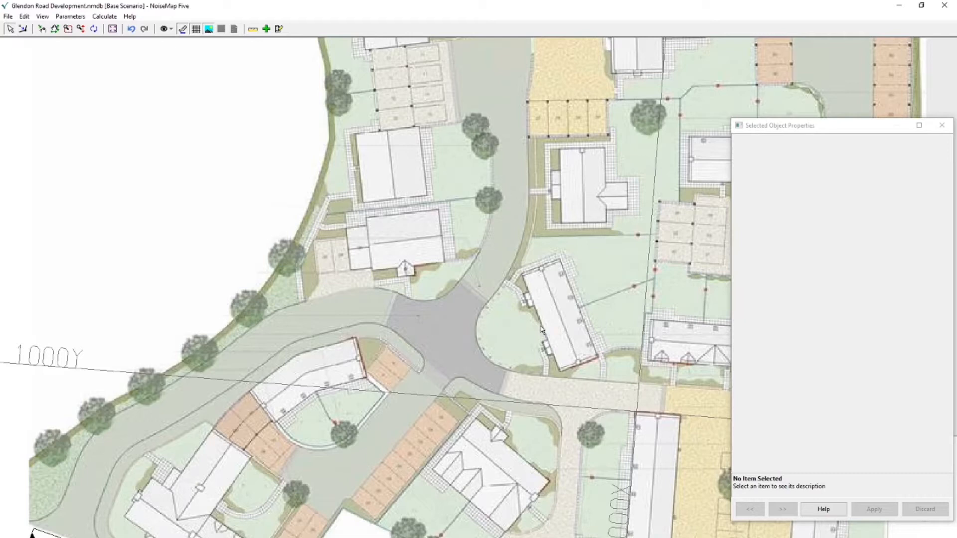
- Start adding outline objects near Glendon Road, with heights generated automatically from the NoiseMap Ground Model plus 8.0 m
scroll(543, 330, down, 3)
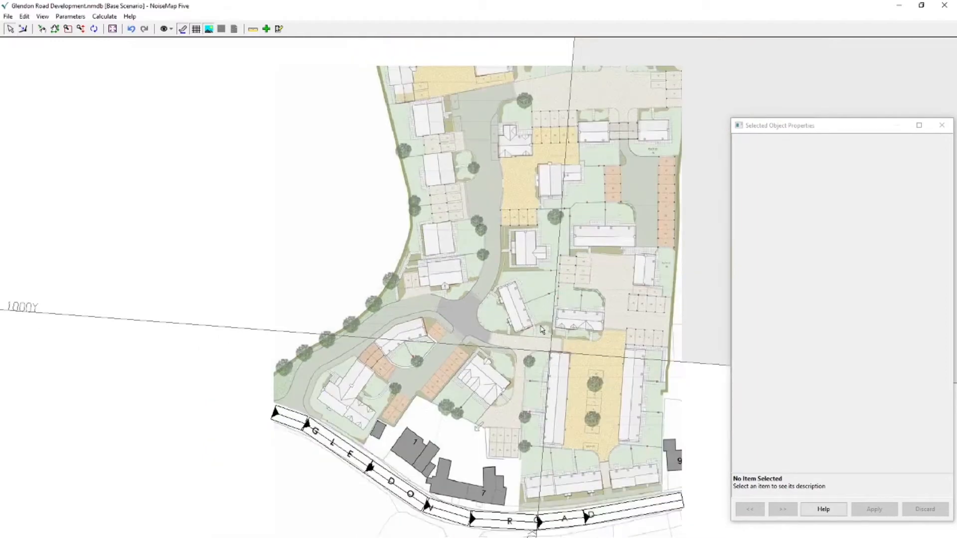
click(67, 31)
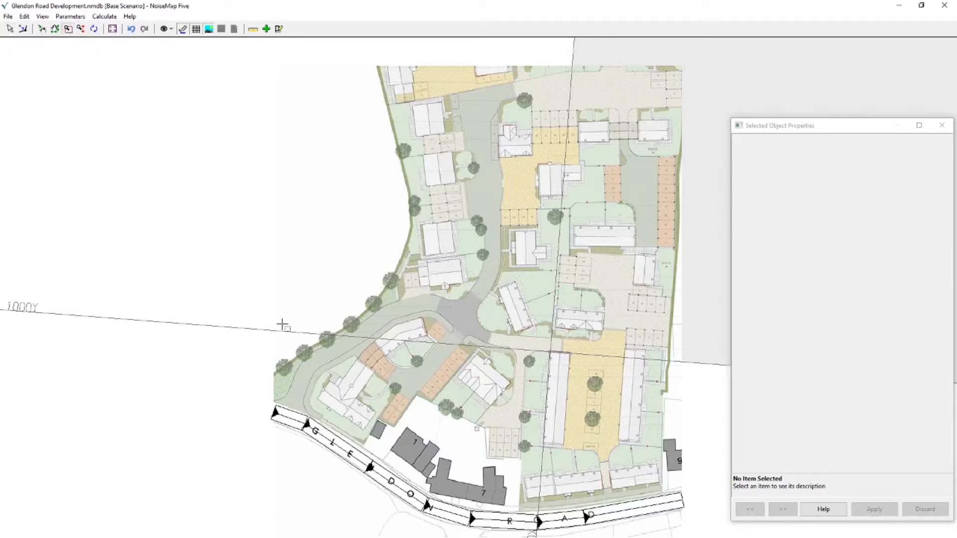
drag(250, 317, 686, 534)
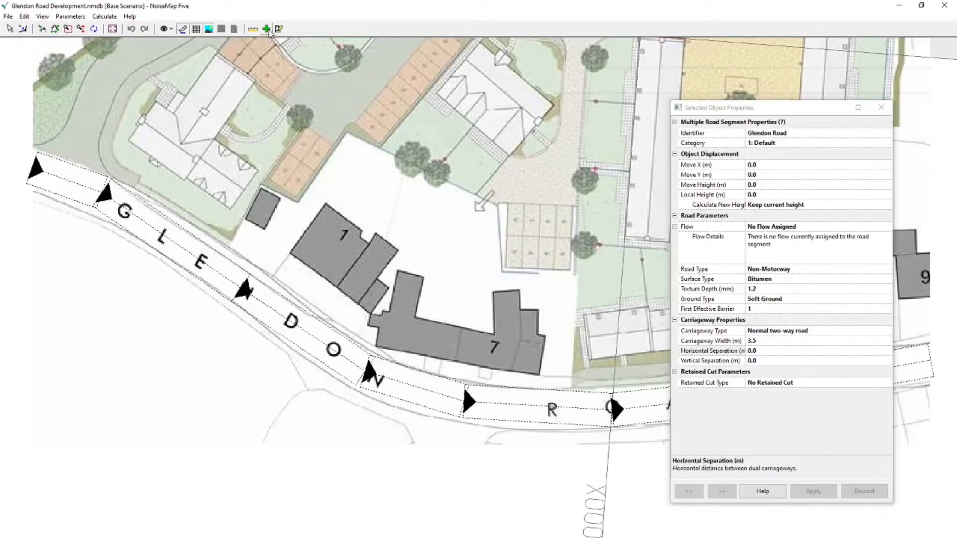
click(267, 29)
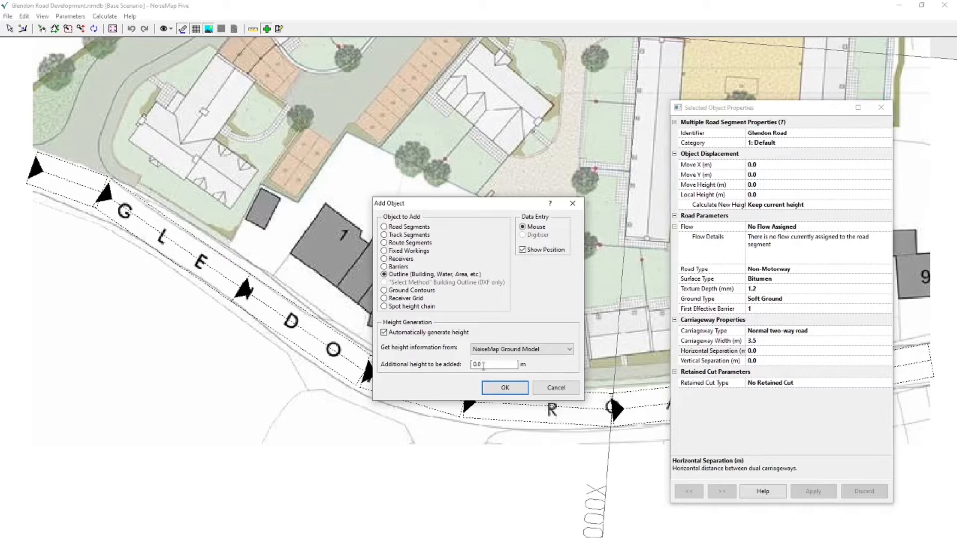
key(BackSpace)
key(BackSpace)
text(8.0)
key(Tab)
click(507, 390)
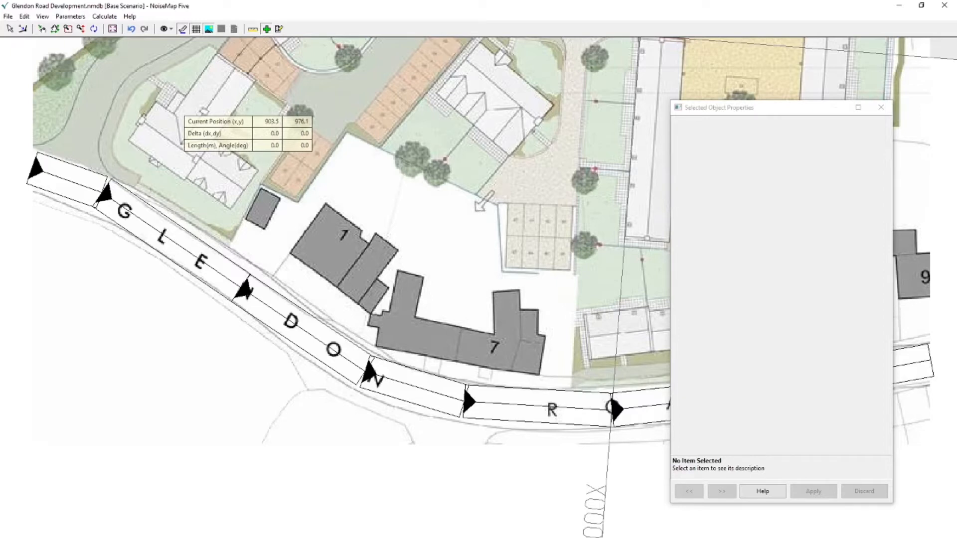
- Trace the T-shaped building beside the western end of Glendon Road as a closed outline centred at about X 910 m, Y 972 m
scroll(468, 297, up, 1)
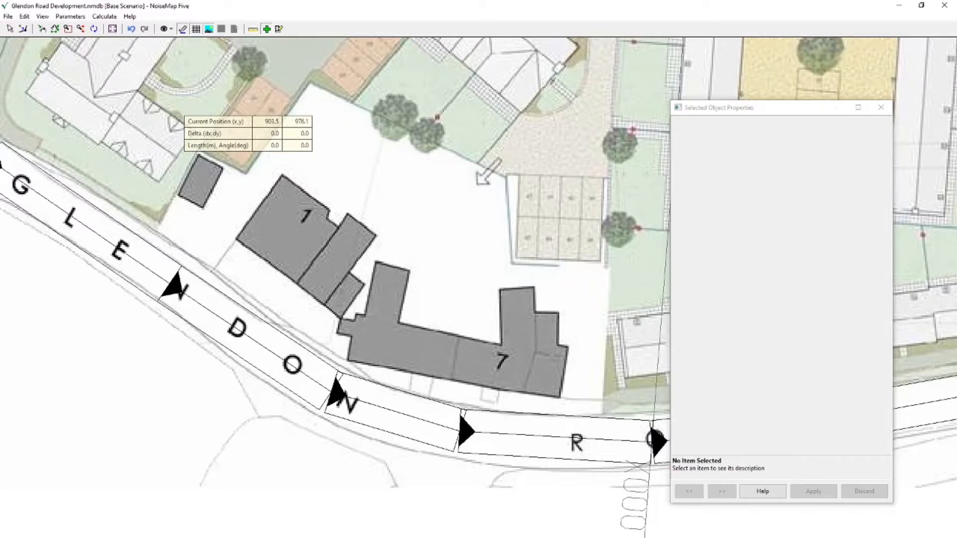
key(Up)
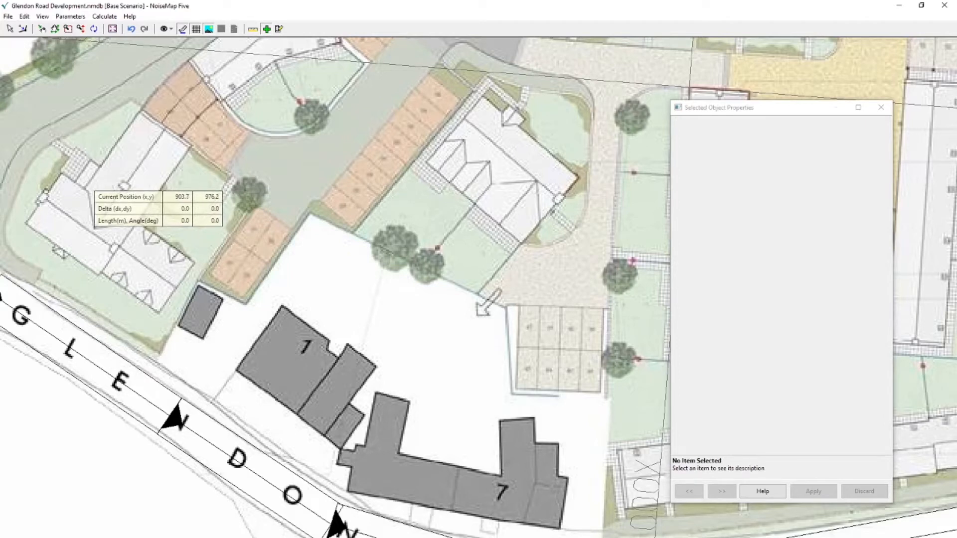
click(85, 189)
drag(84, 188, 139, 114)
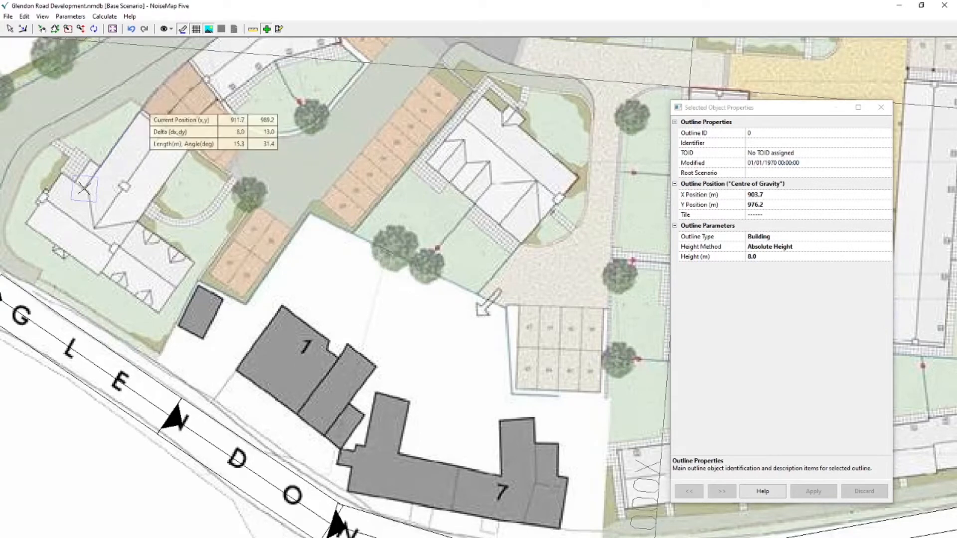
drag(84, 189, 83, 189)
drag(139, 112, 192, 145)
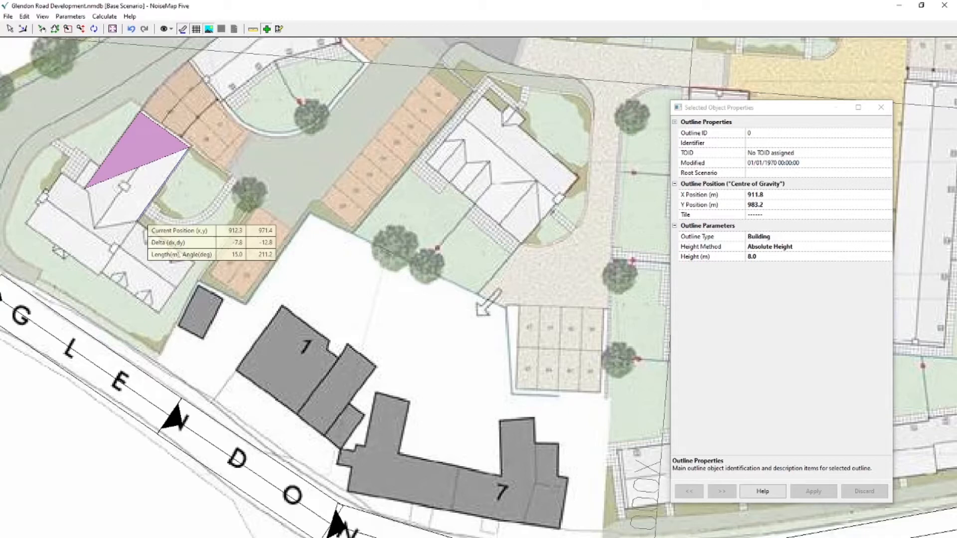
click(137, 221)
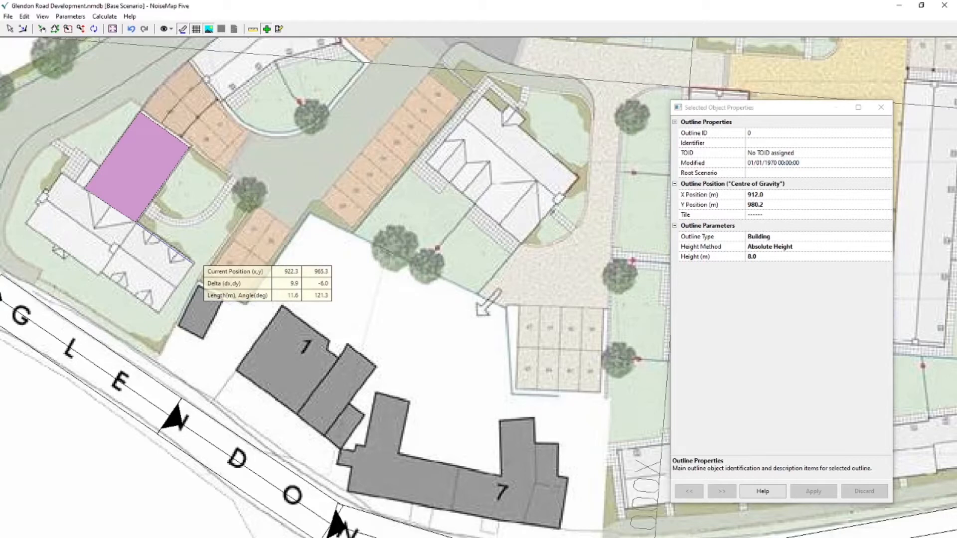
click(193, 262)
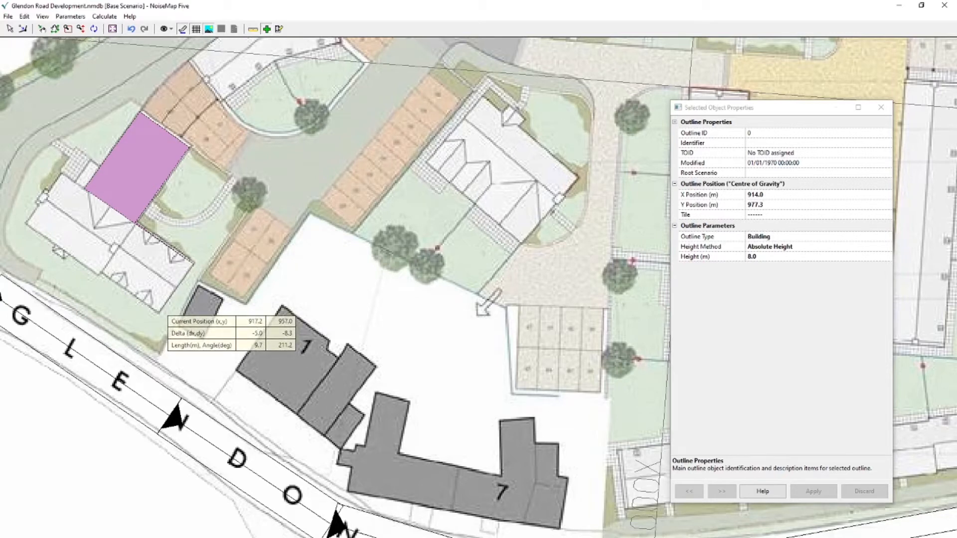
click(159, 311)
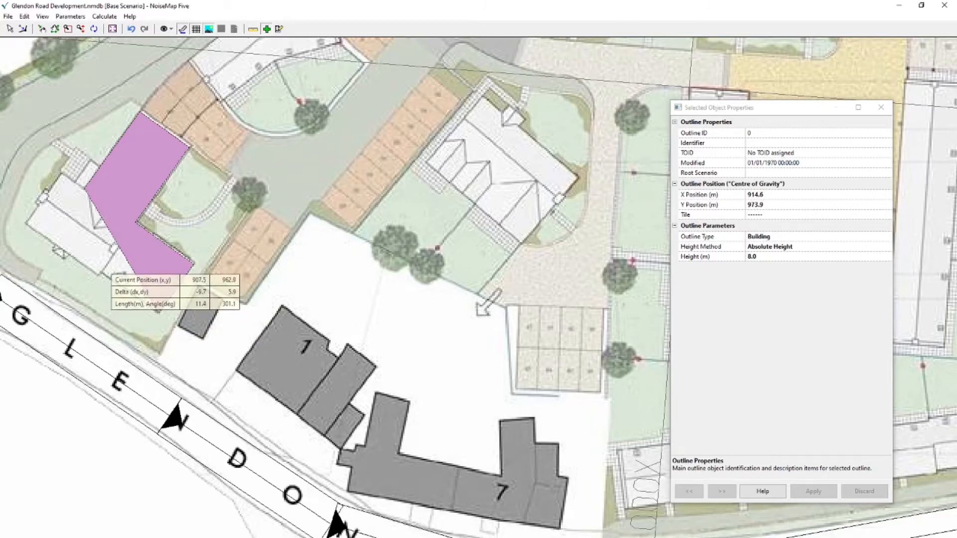
click(102, 275)
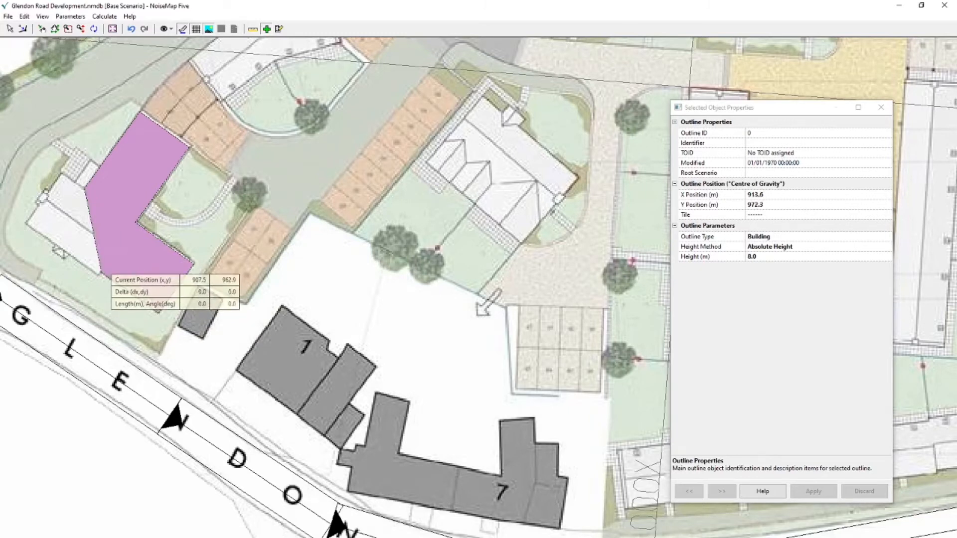
click(100, 276)
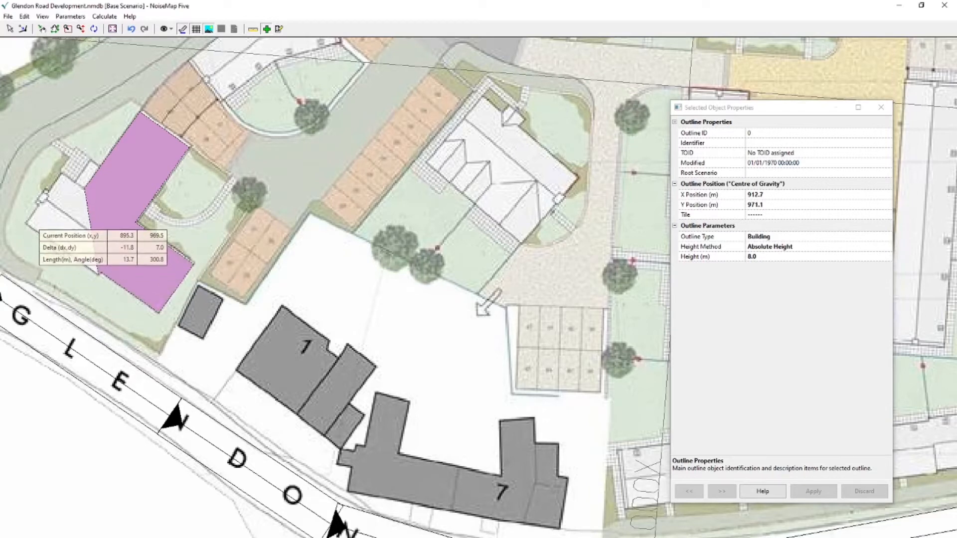
click(27, 224)
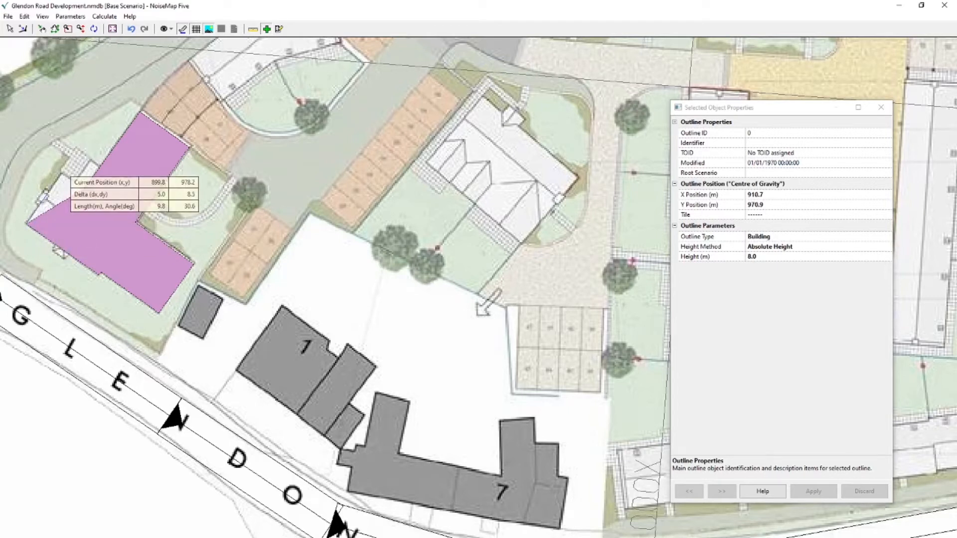
click(64, 175)
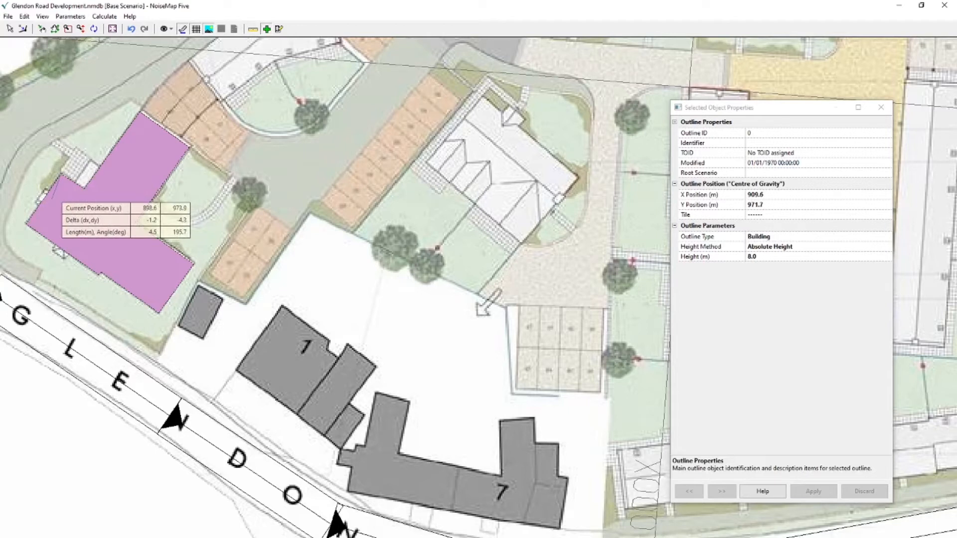
double_click(52, 199)
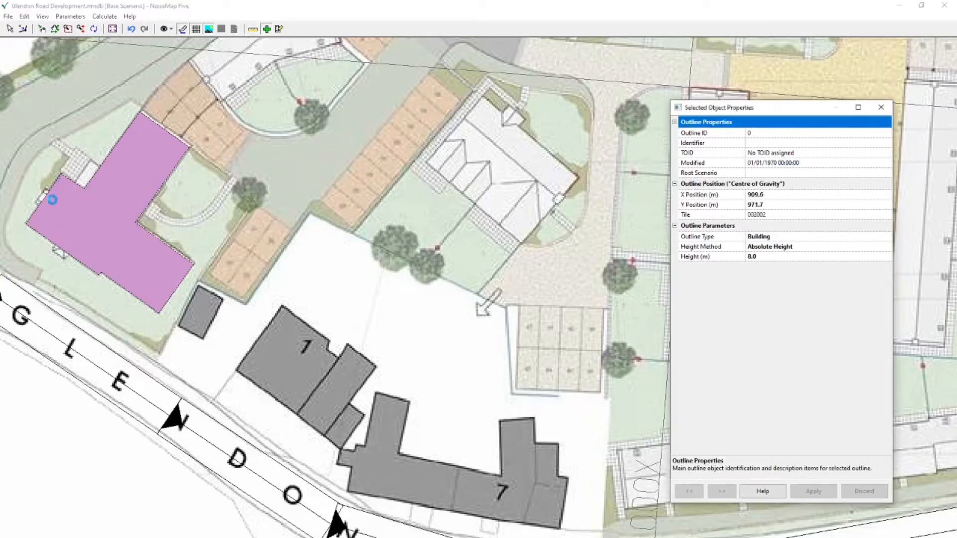
- Set the T-shaped building's identifier to Building 1 and apply the change
click(789, 144)
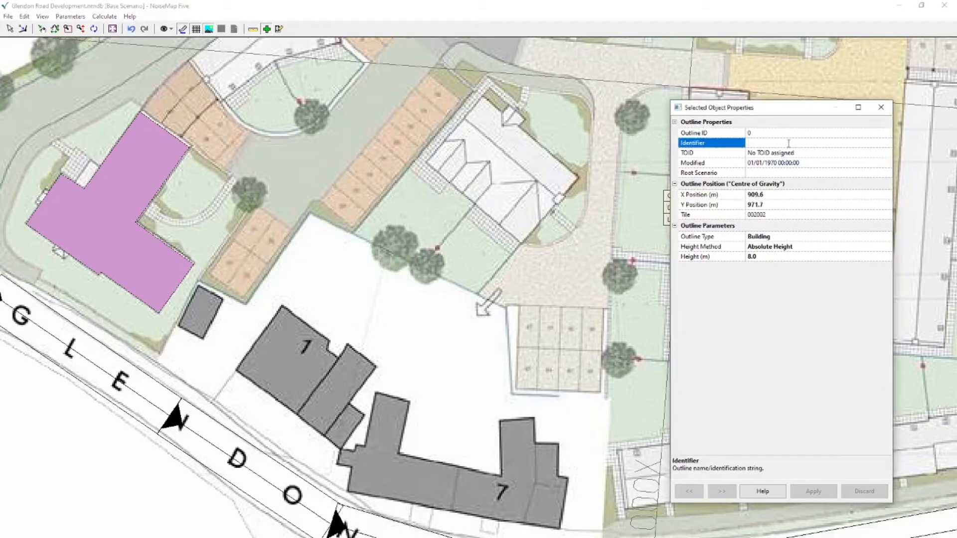
text(Building 1)
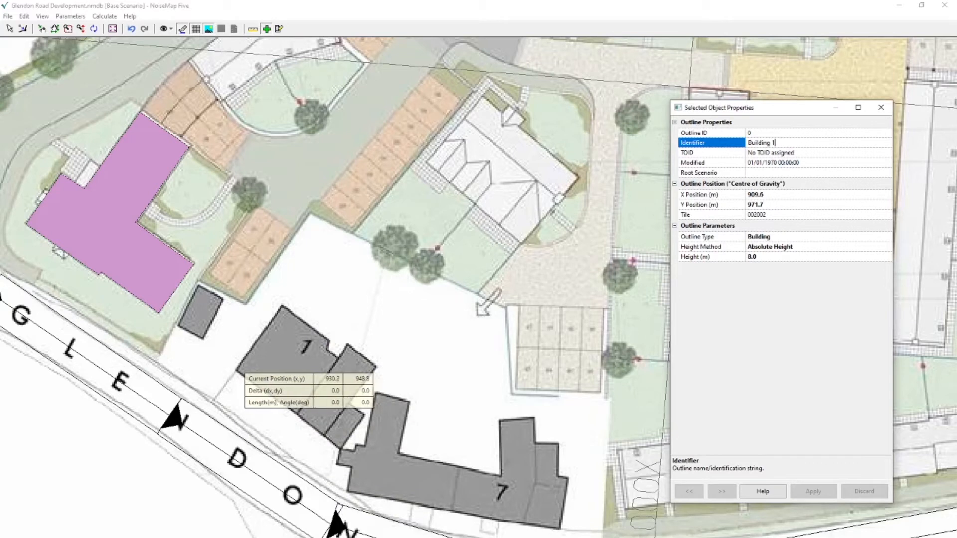
click(238, 371)
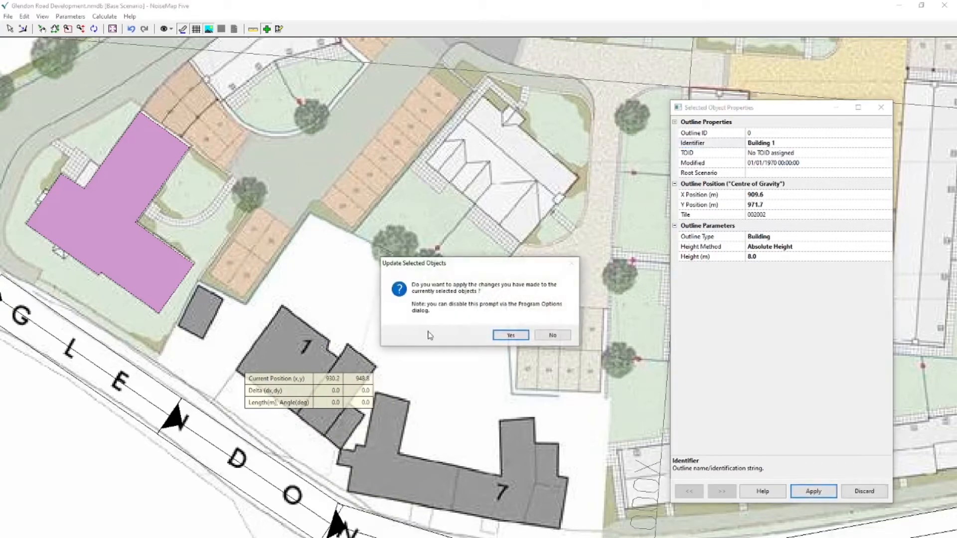
click(510, 335)
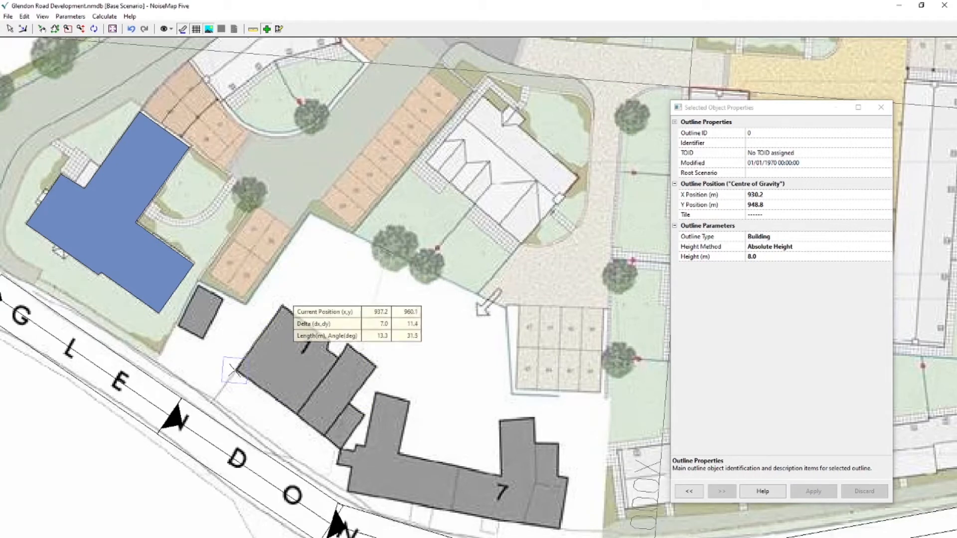
- Trace the grey building numbered 1 on the map, including its stepped extensions, as a closed outline centred at about X 945 m, Y 950 m
click(232, 370)
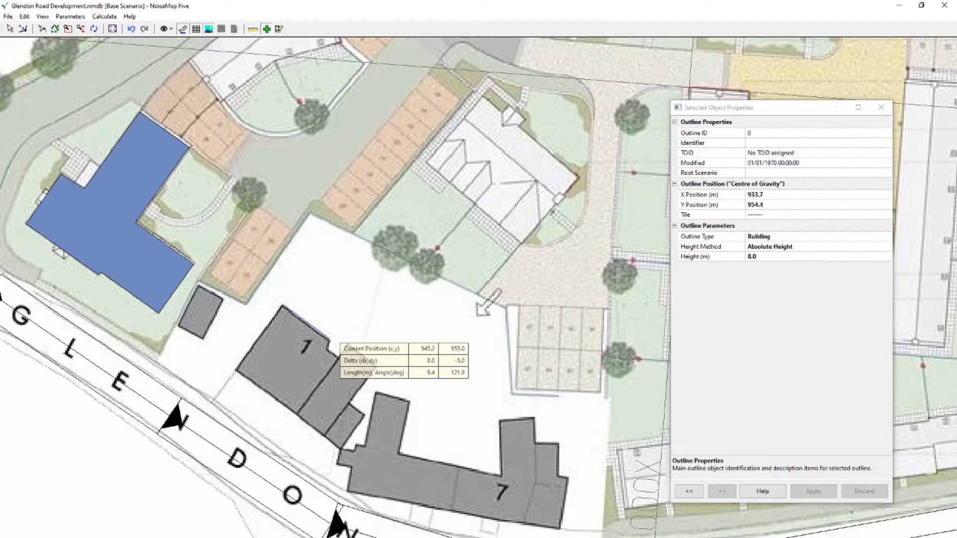
click(329, 340)
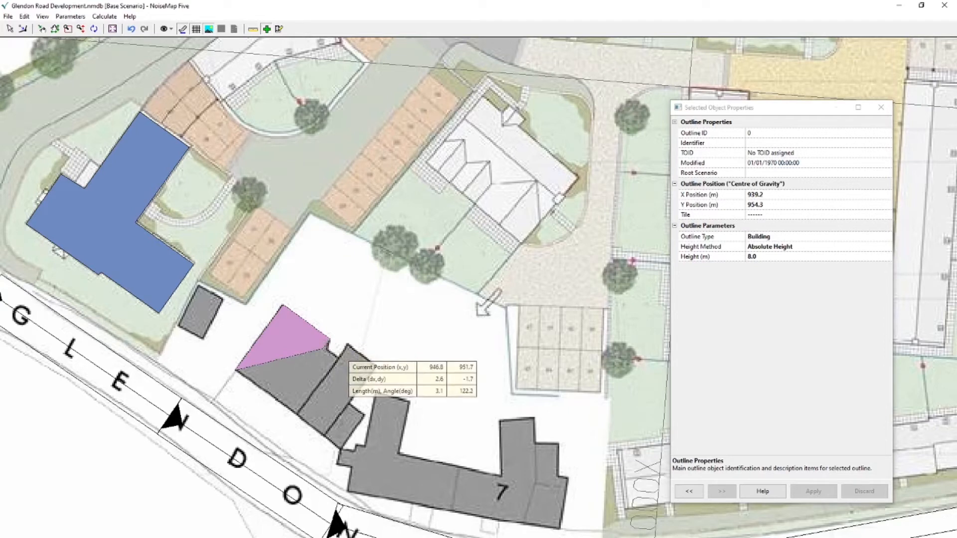
click(335, 360)
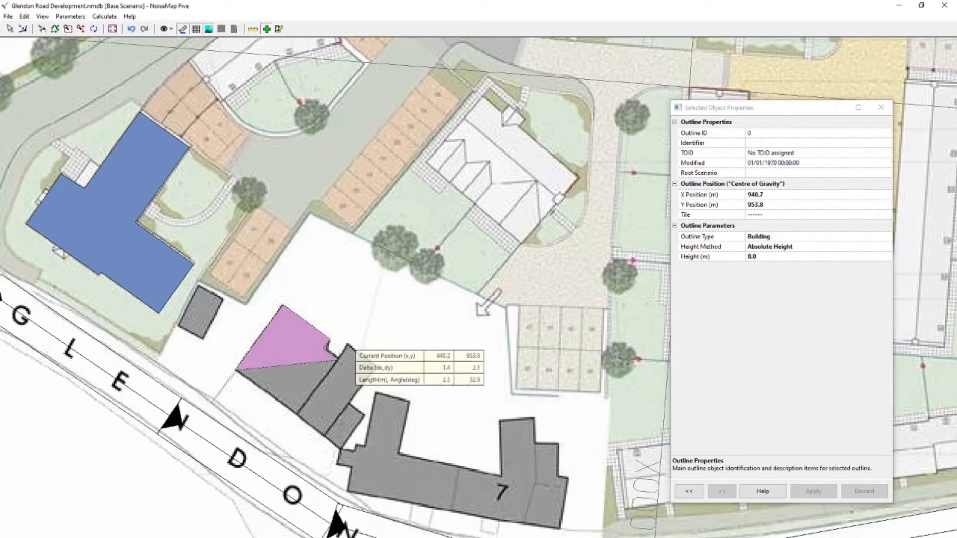
click(348, 344)
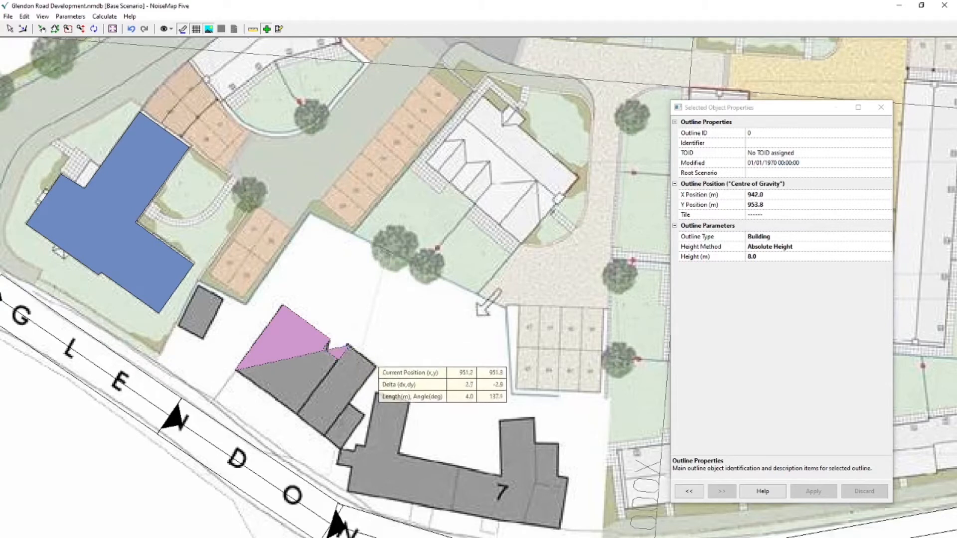
click(376, 365)
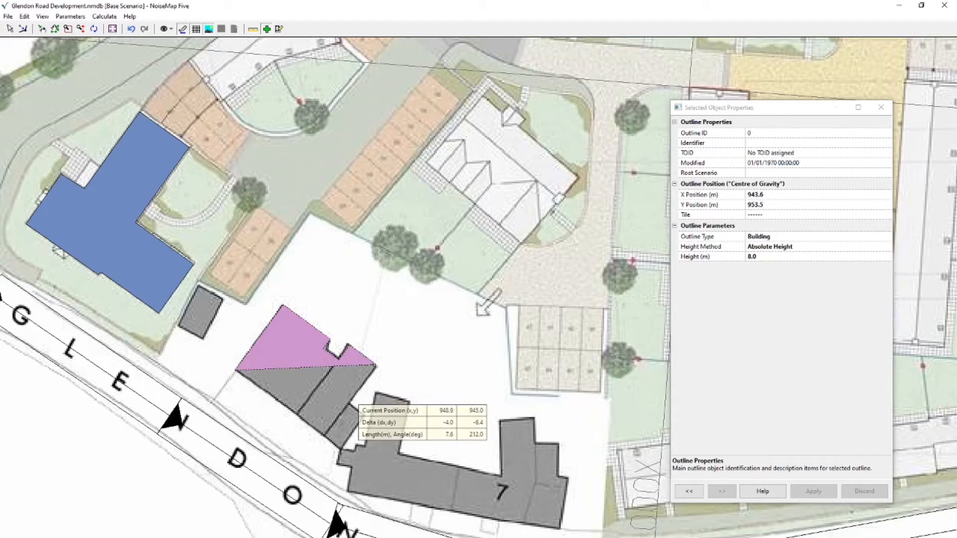
click(350, 402)
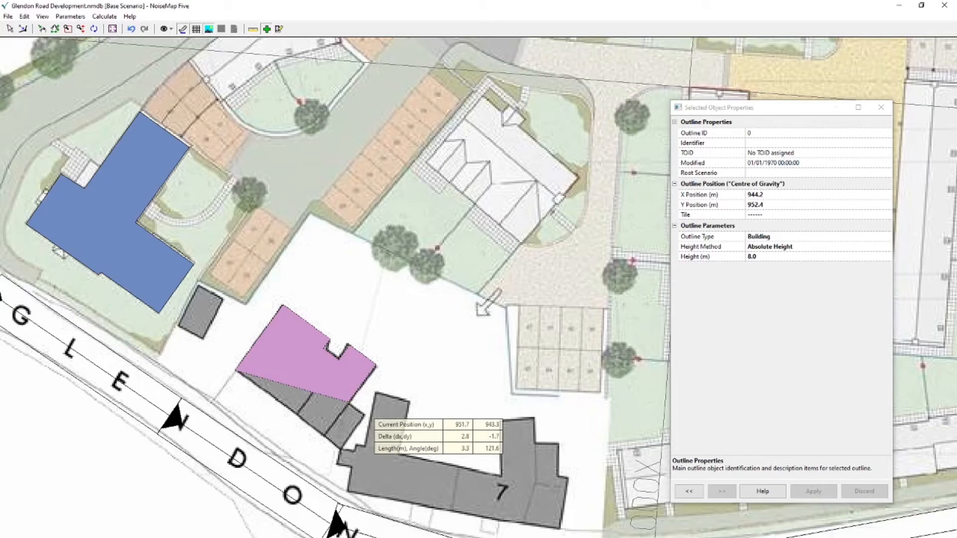
click(368, 412)
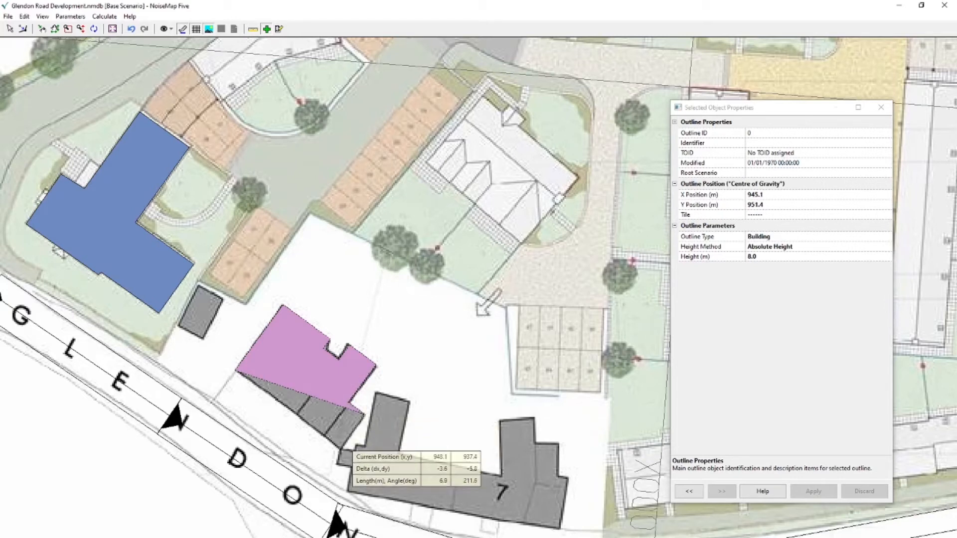
click(344, 448)
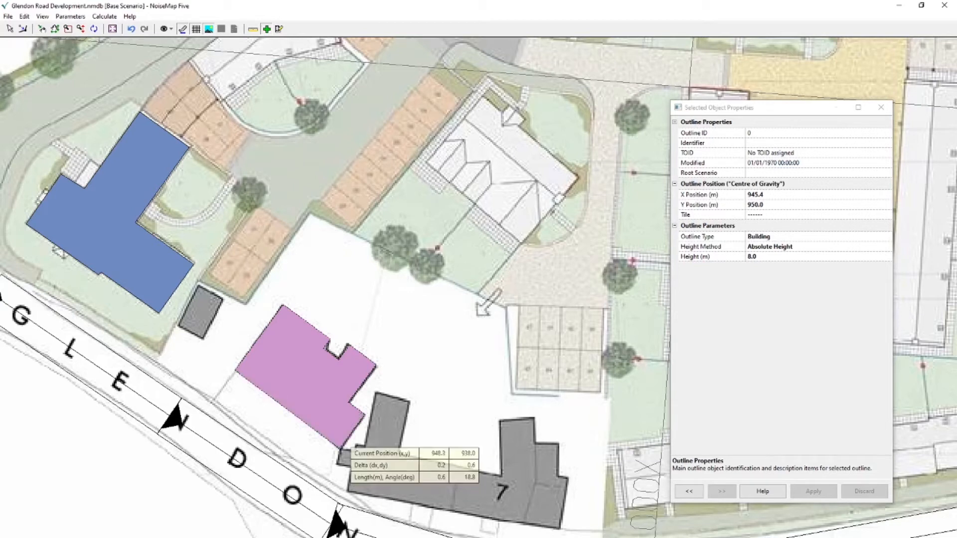
right_click(337, 446)
- Set the newly traced outline's identifier to Building 2 and apply the change
click(784, 142)
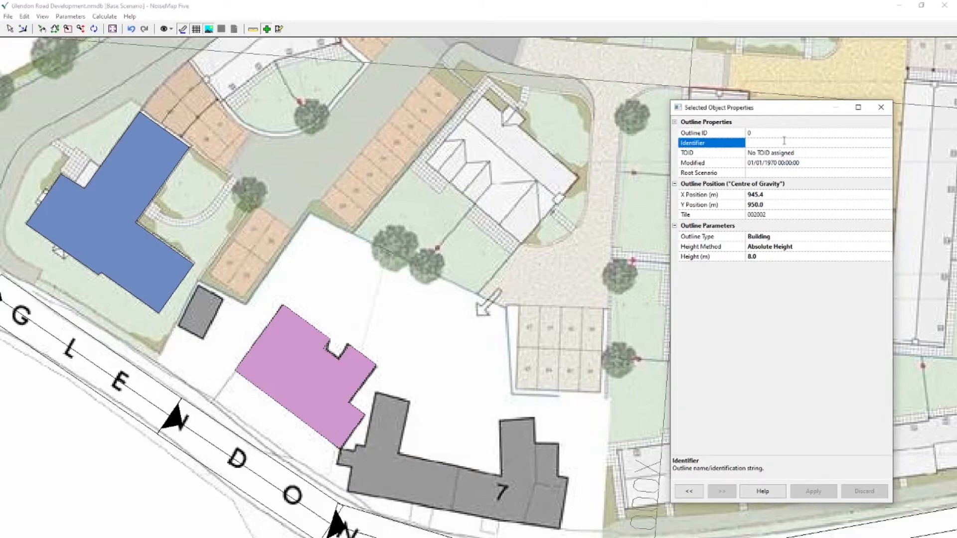
text(Building 2)
key(Return)
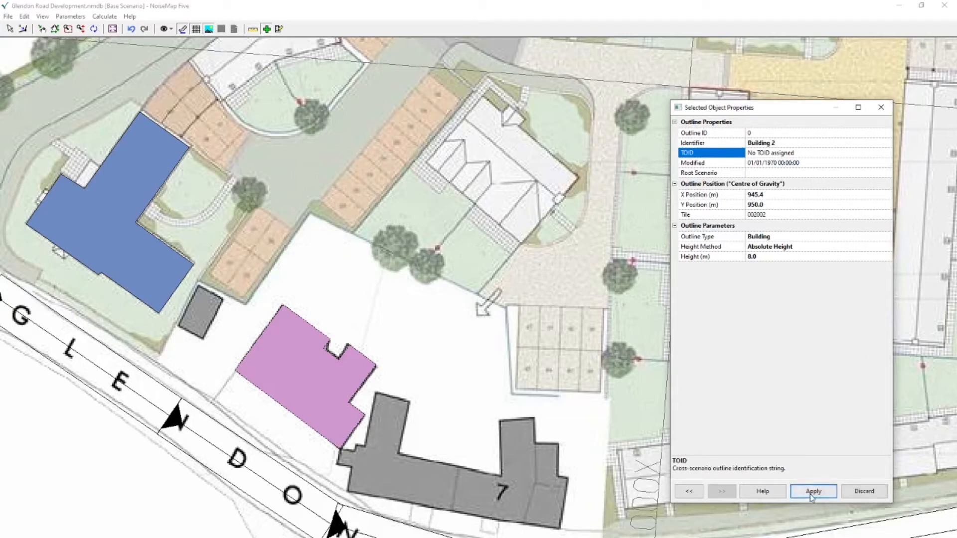
click(812, 492)
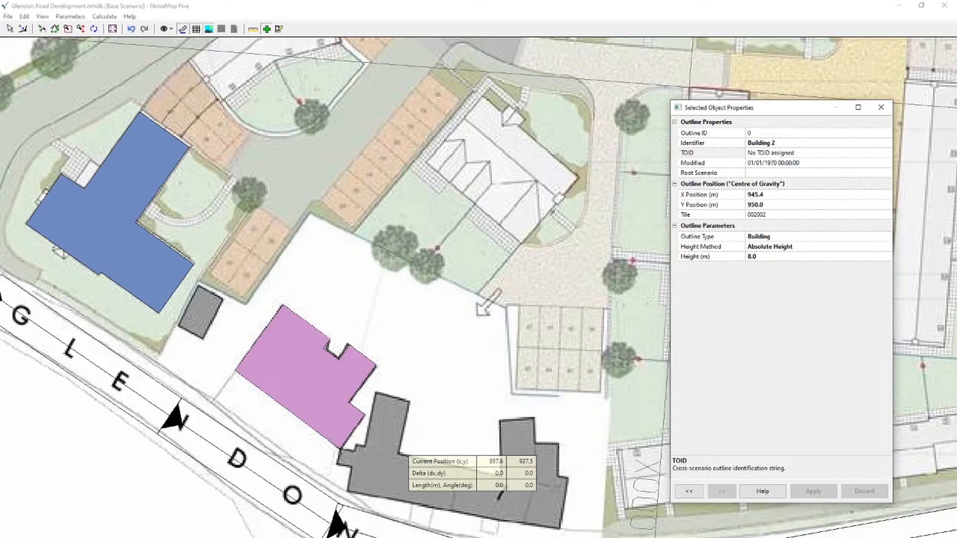
- Trace the grey building numbered 7 on the map, including both wings and its stepped western end, as a closed outline centred at about X 965 m, Y 937 m
click(398, 453)
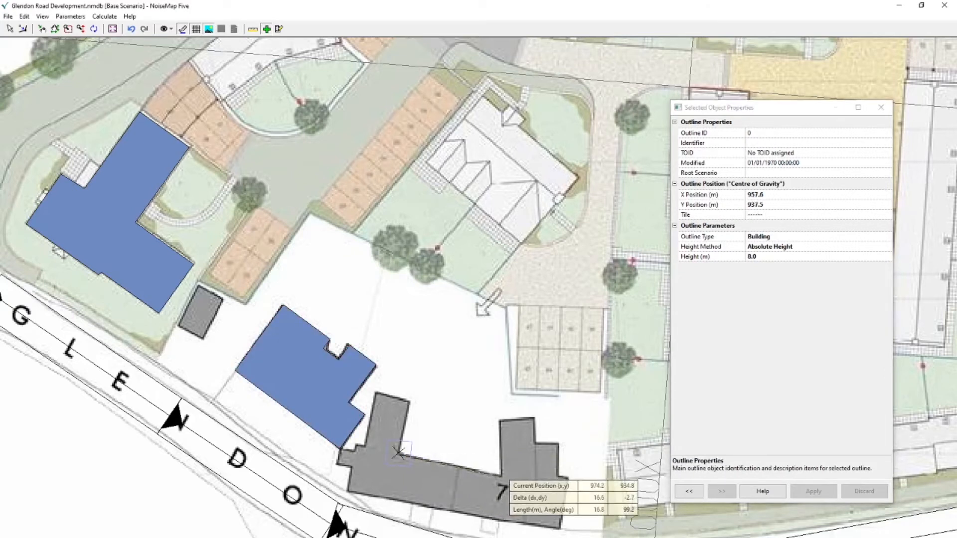
click(398, 452)
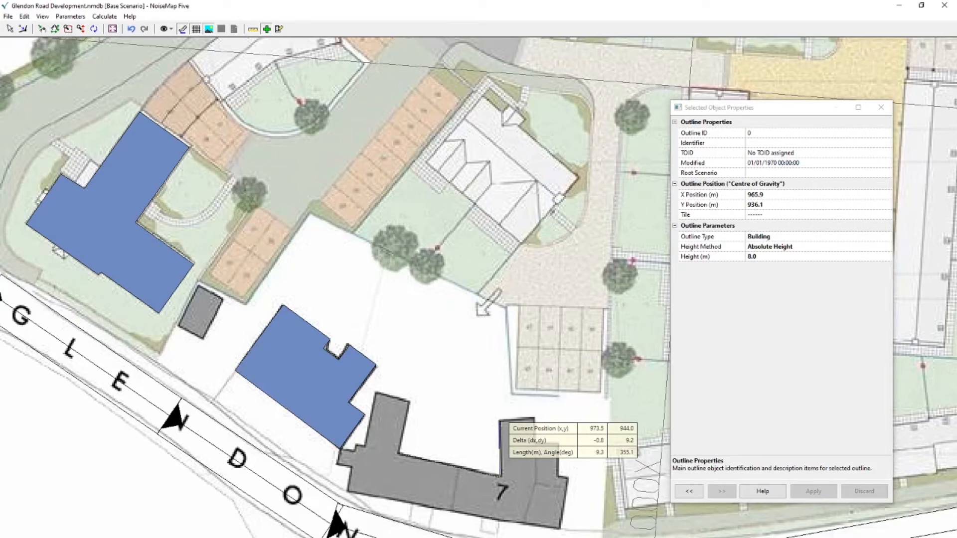
click(500, 420)
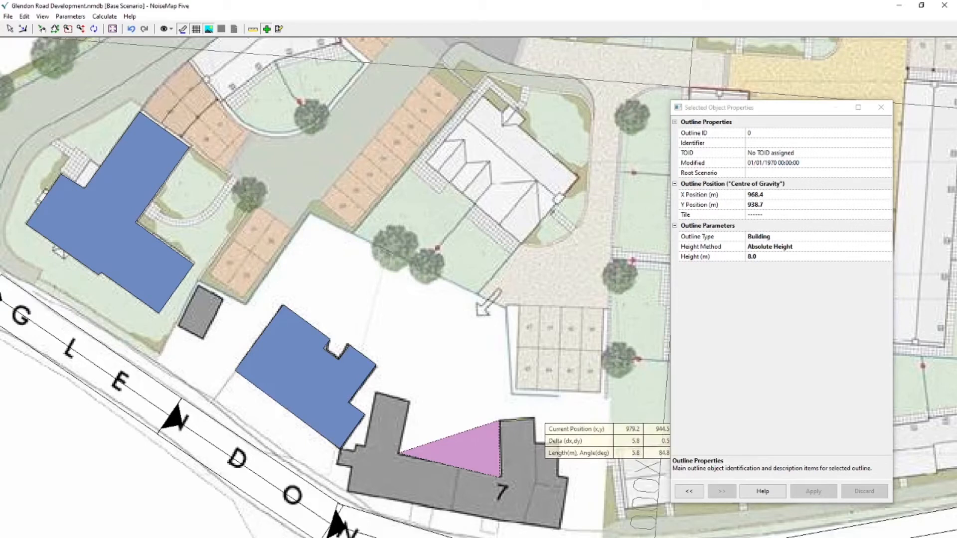
click(534, 419)
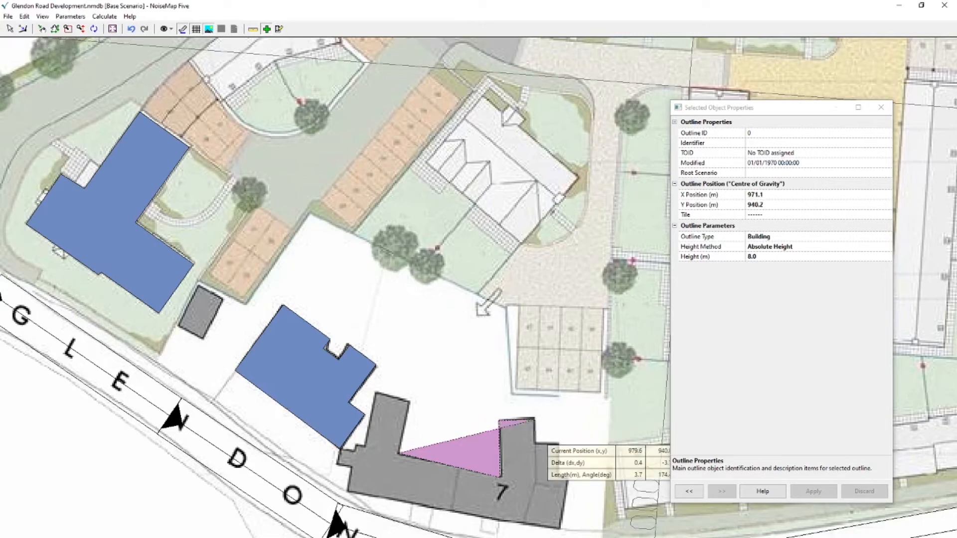
click(537, 444)
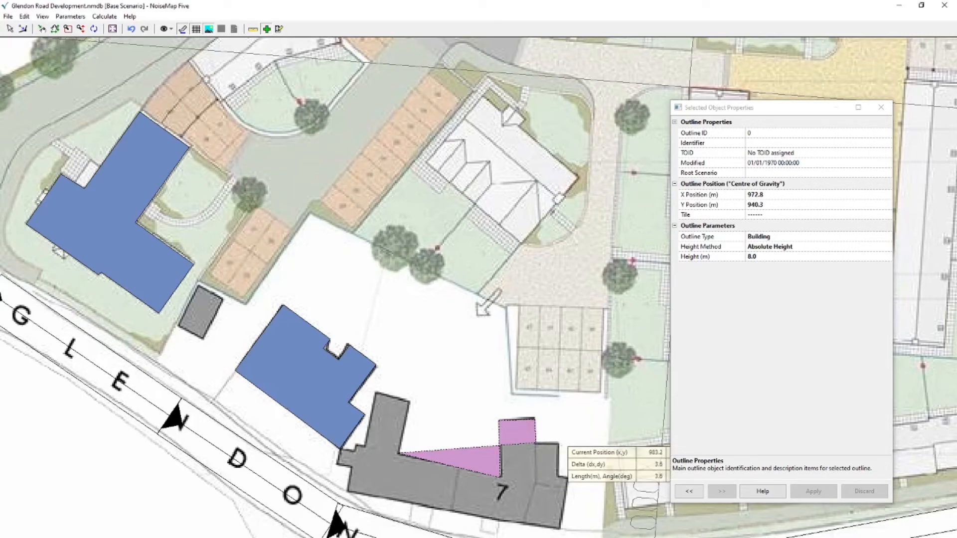
click(560, 443)
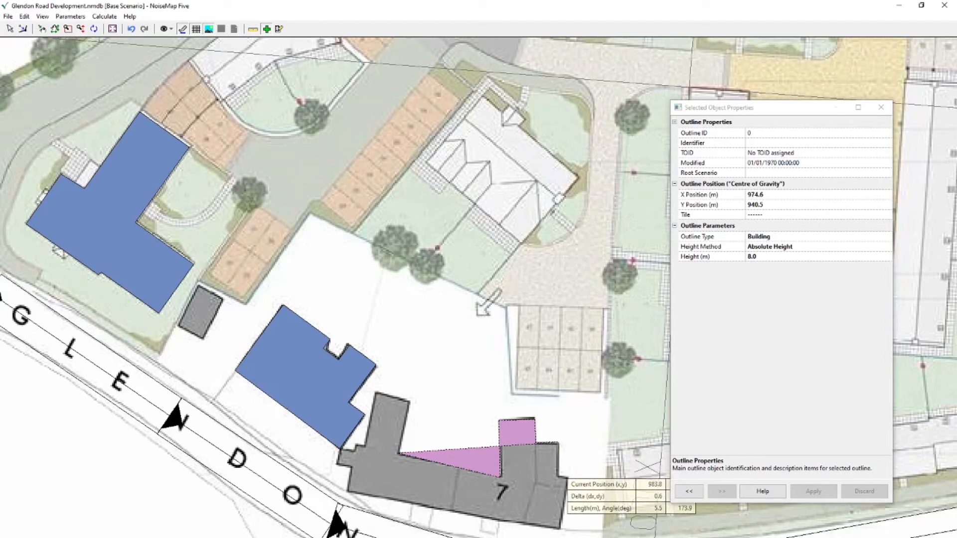
click(559, 476)
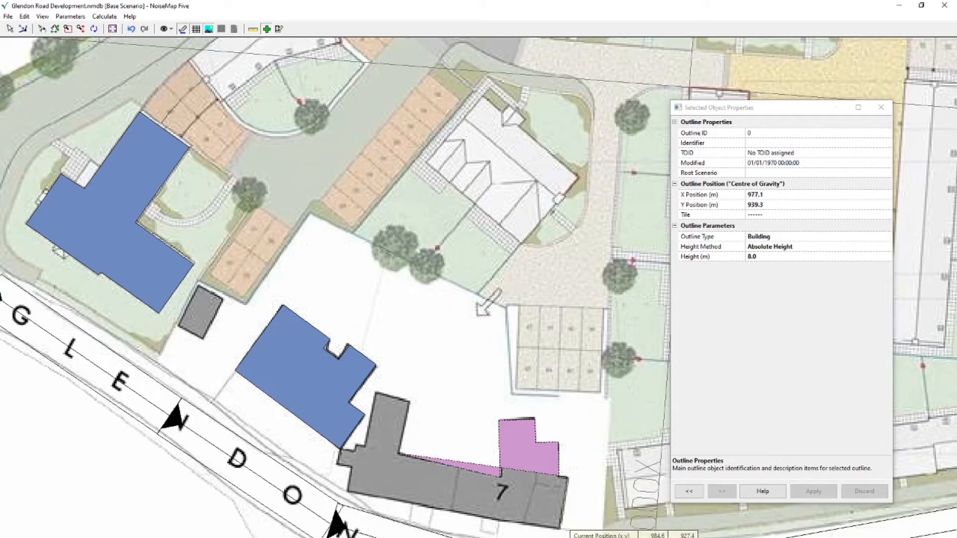
click(563, 527)
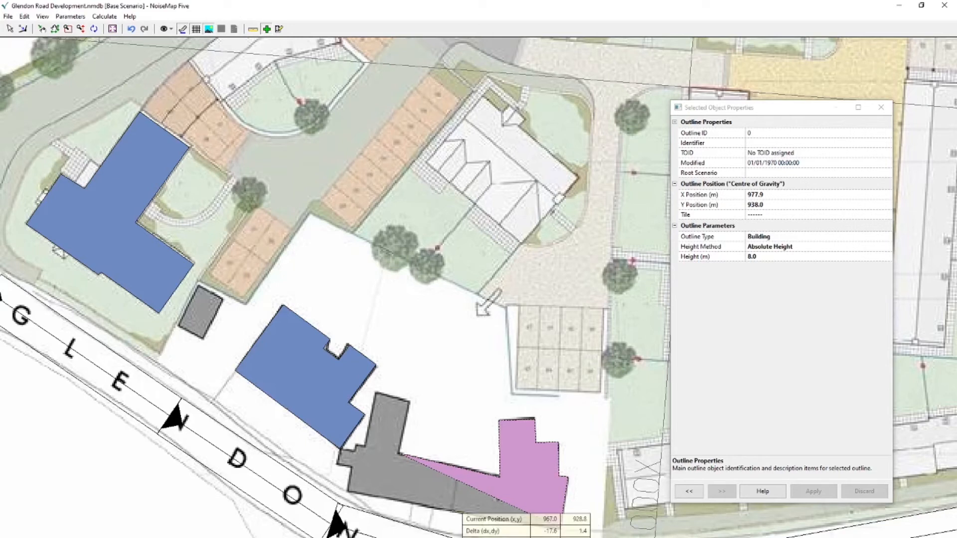
click(452, 511)
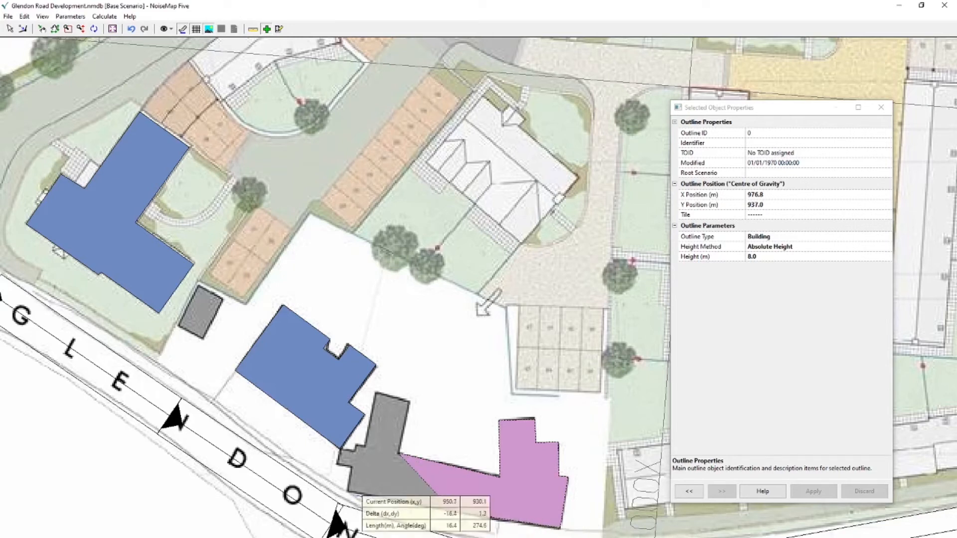
click(357, 495)
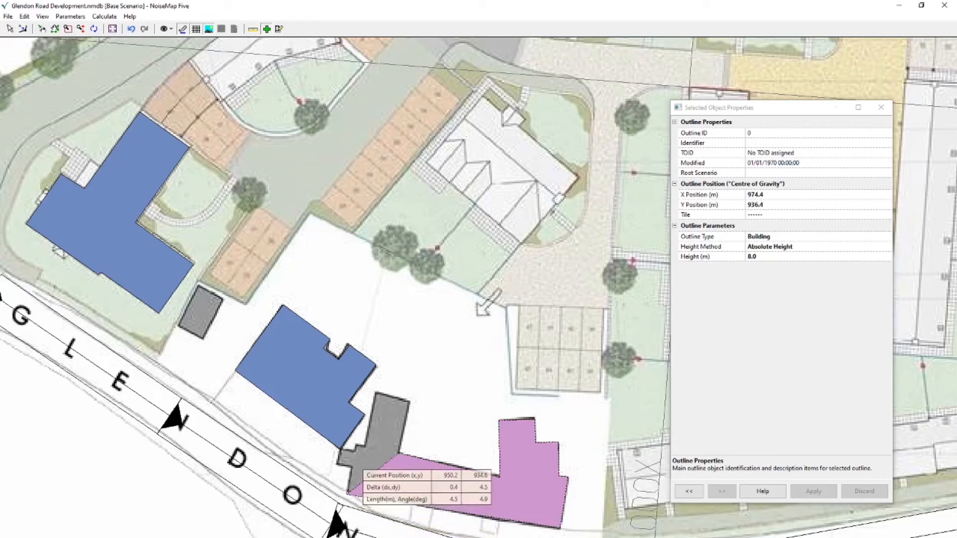
click(360, 464)
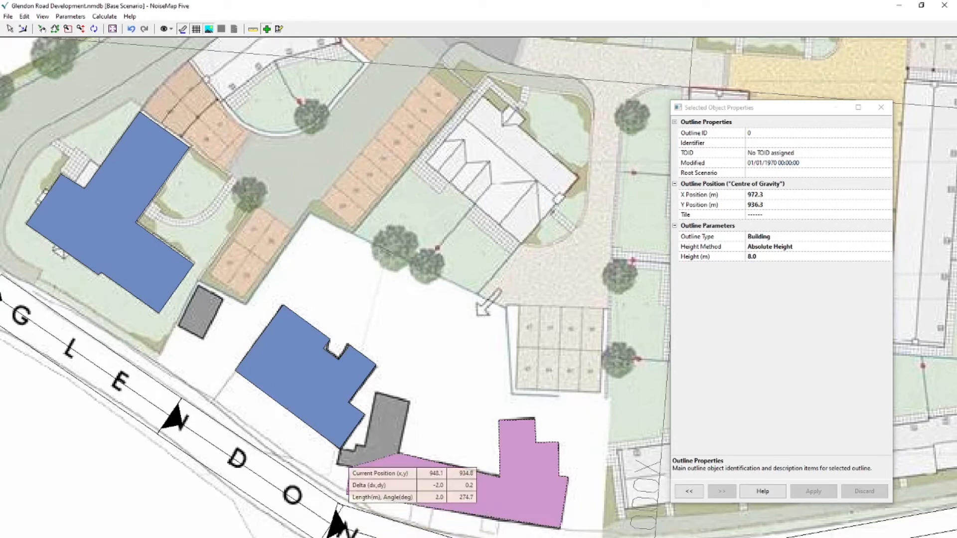
click(345, 465)
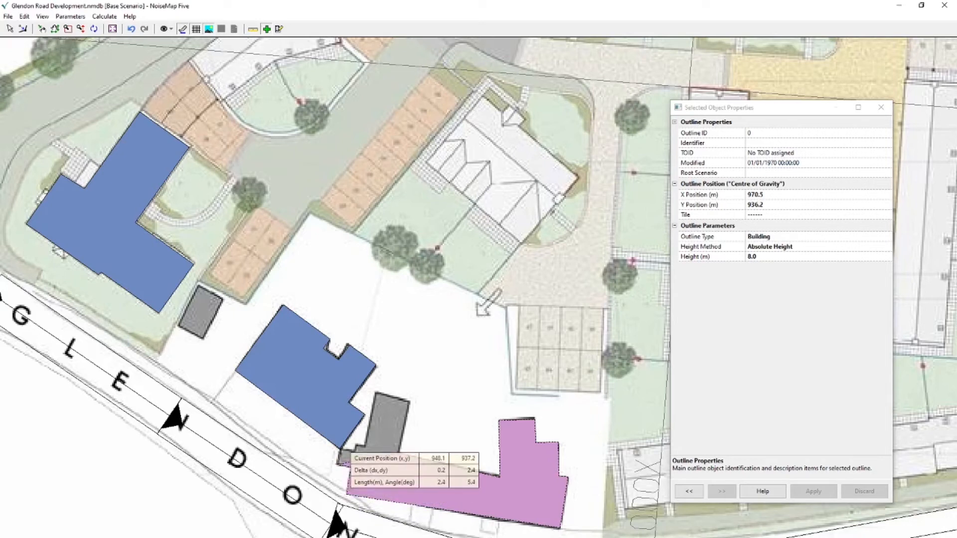
click(347, 449)
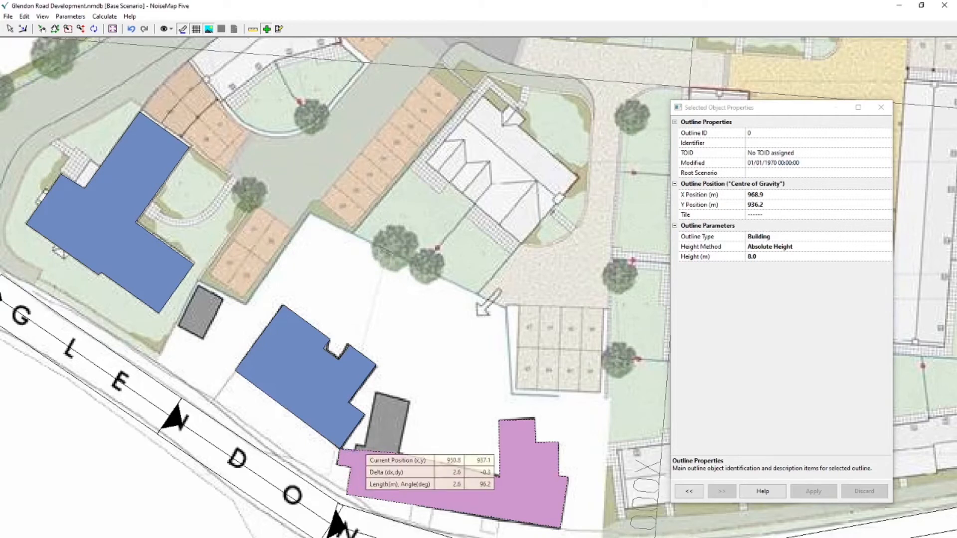
click(363, 445)
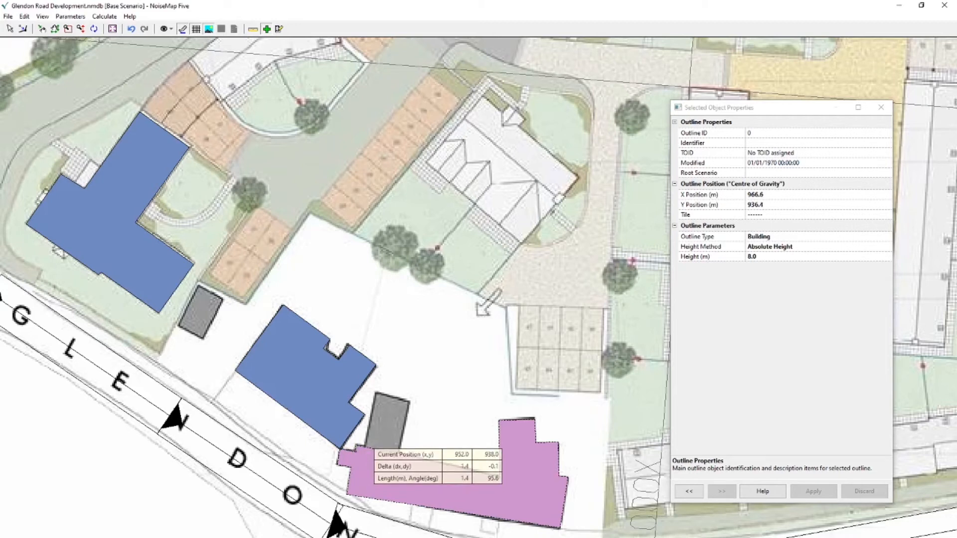
click(364, 445)
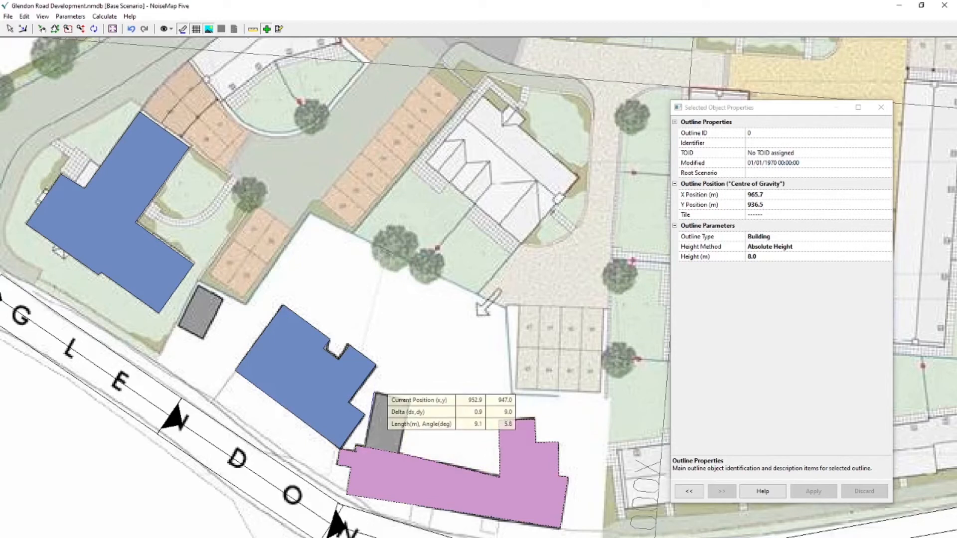
click(375, 393)
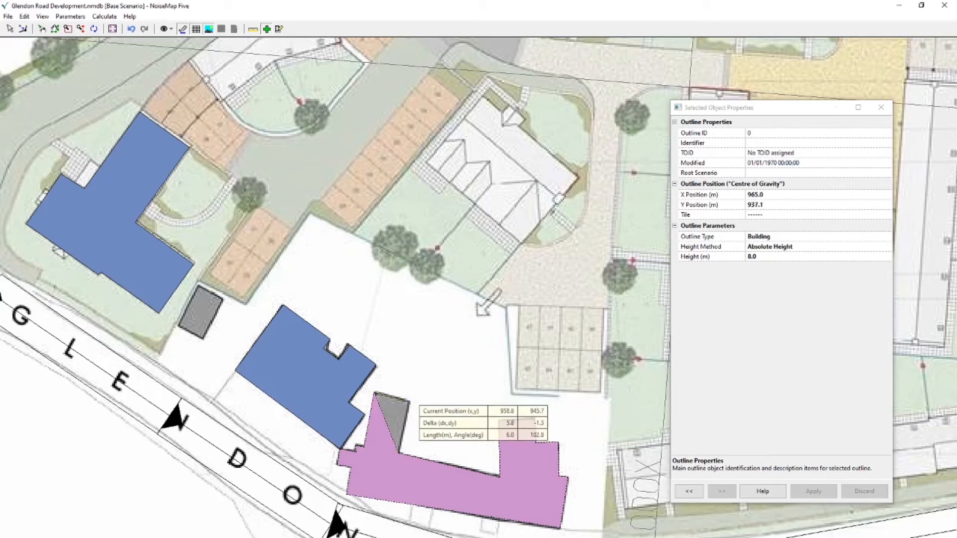
click(410, 400)
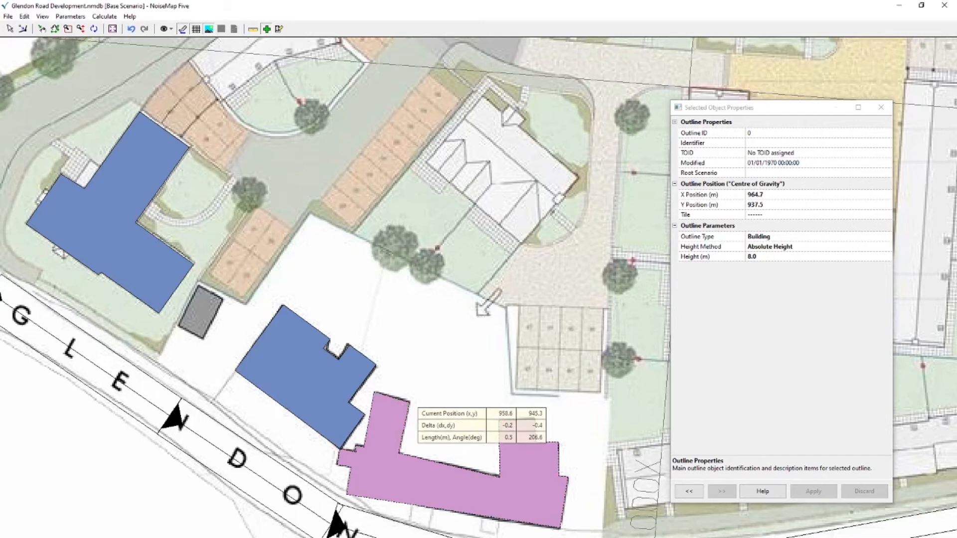
click(408, 404)
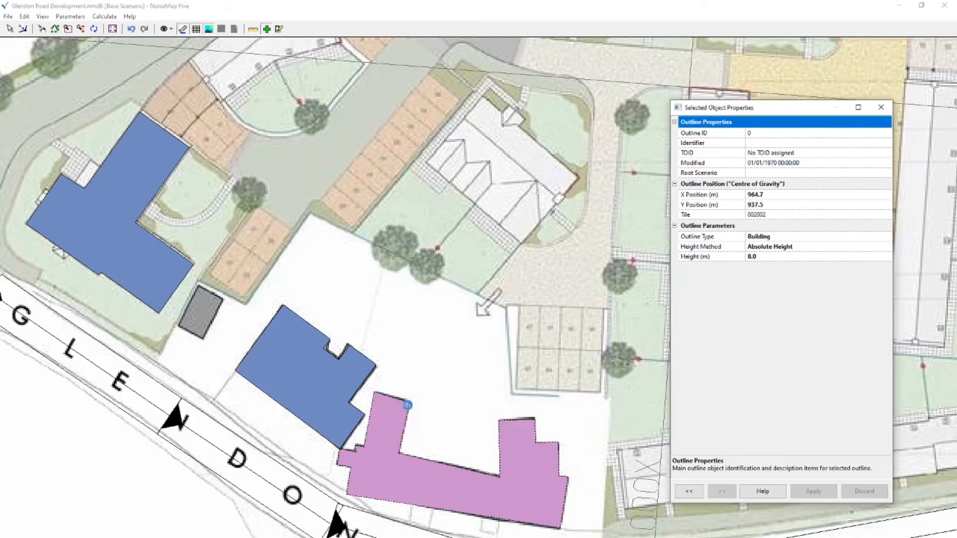
- Set the identifier of the outline around number 7 to Building 3, apply the change and leave outline drawing
click(771, 142)
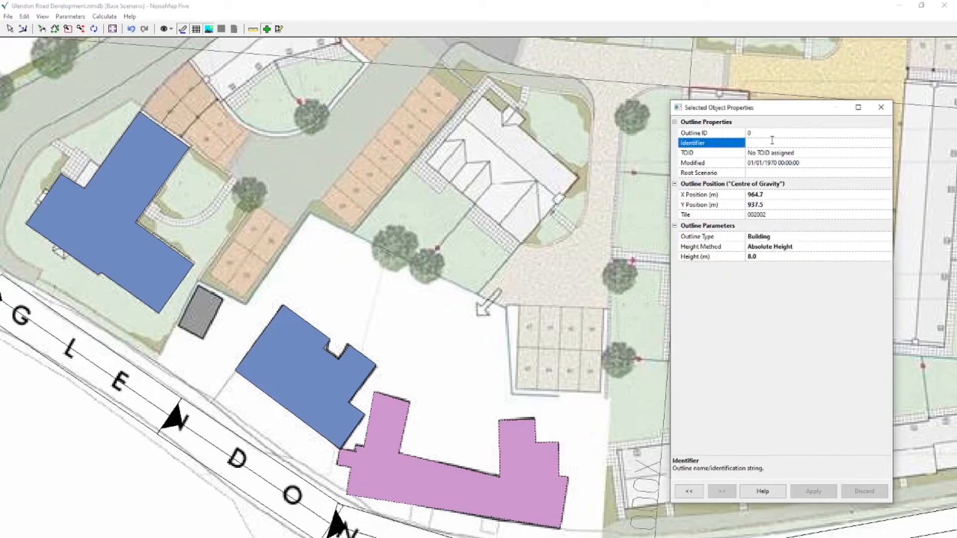
text(Building)
text( 1)
key(Return)
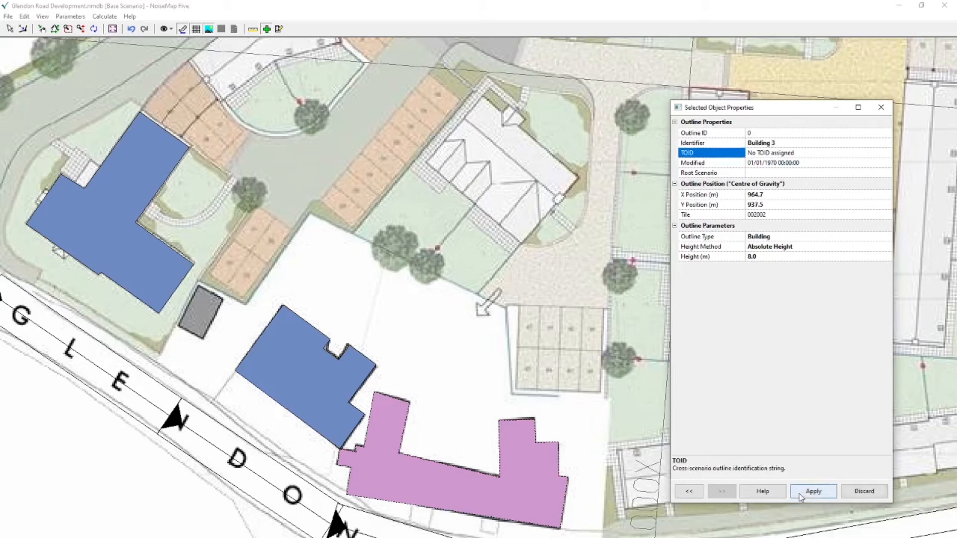
click(814, 495)
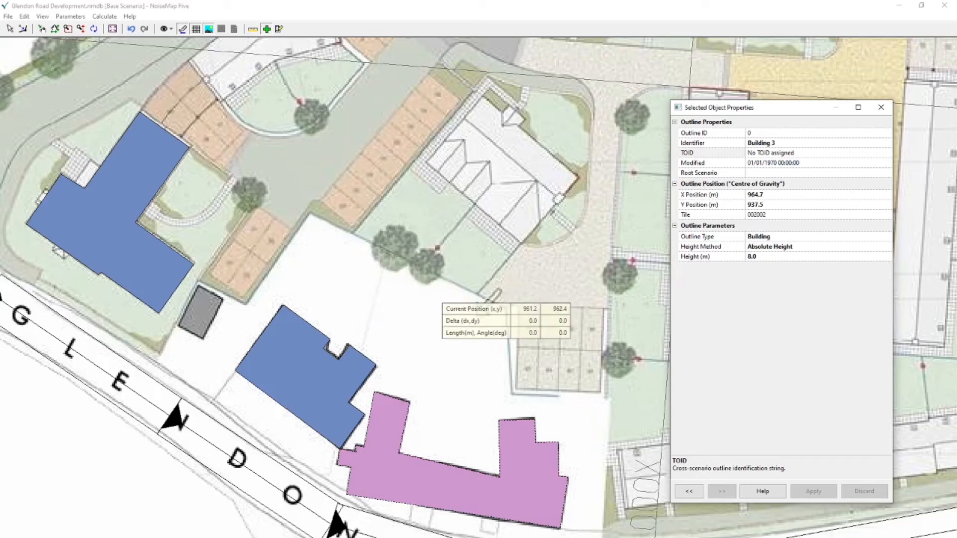
click(712, 153)
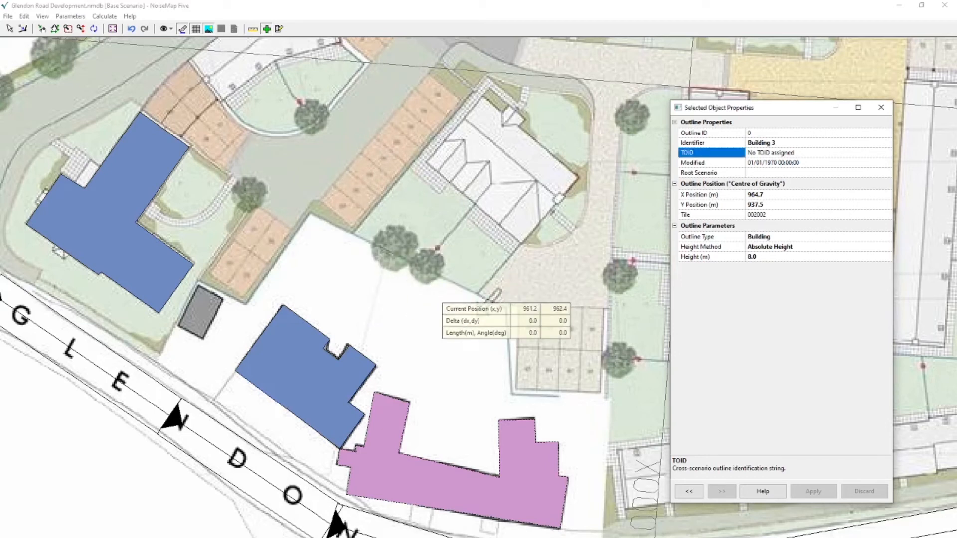
click(349, 10)
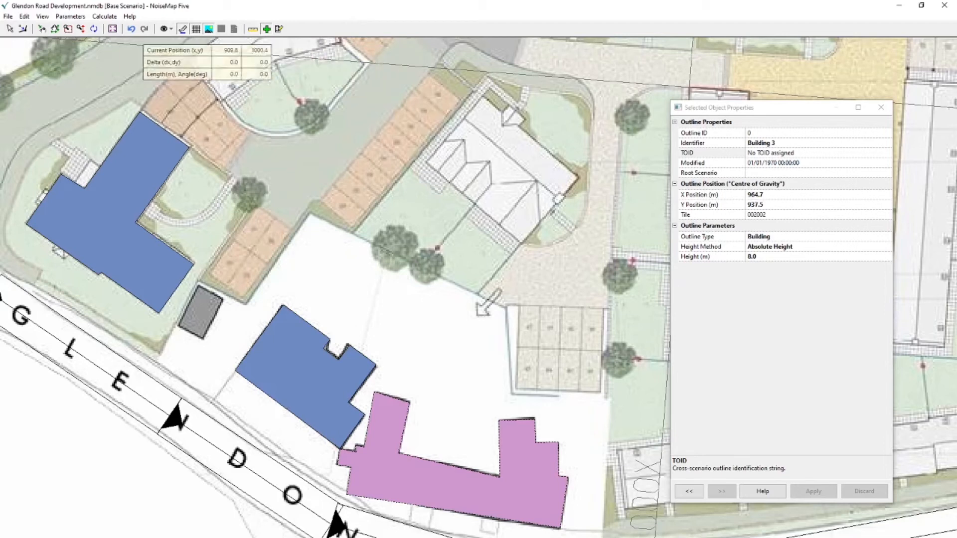
click(10, 29)
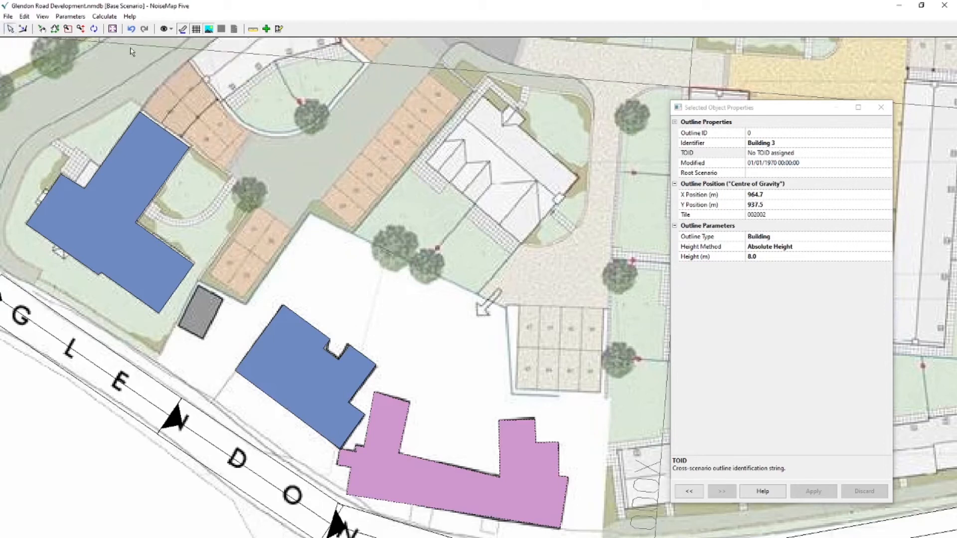
- Trace the bent white building north of Building 1 as a closed outline with 8.0 m additional height, centred at about X 931 m, Y 1002 m
click(42, 29)
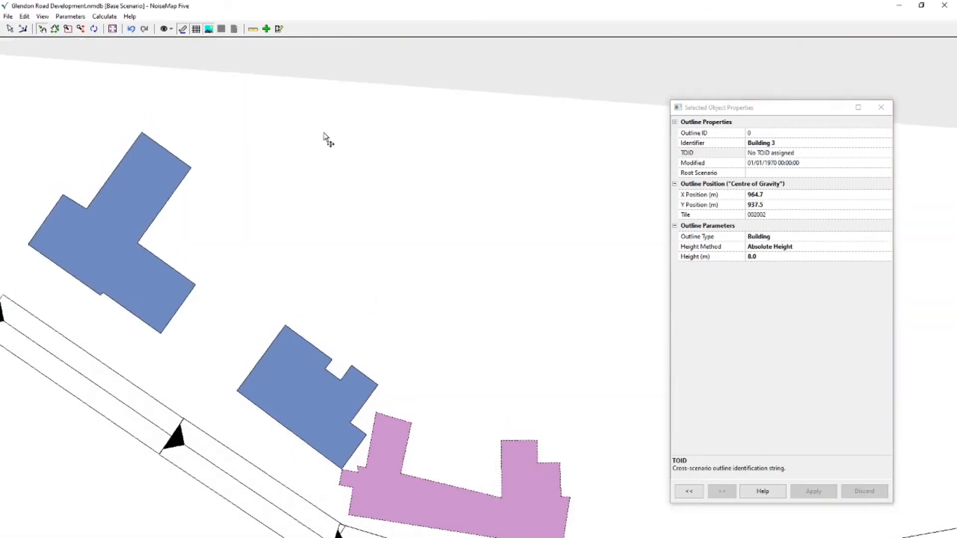
drag(327, 140, 325, 182)
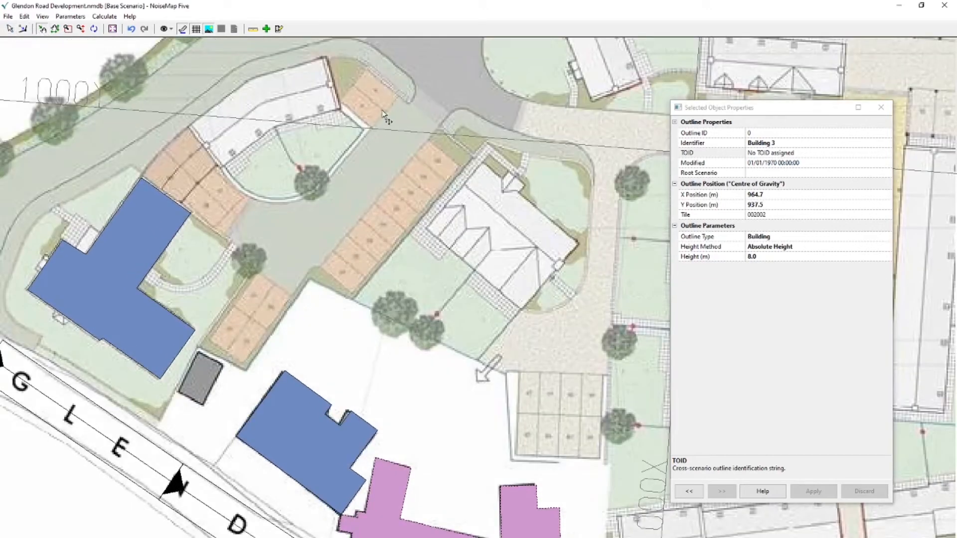
drag(289, 108, 350, 163)
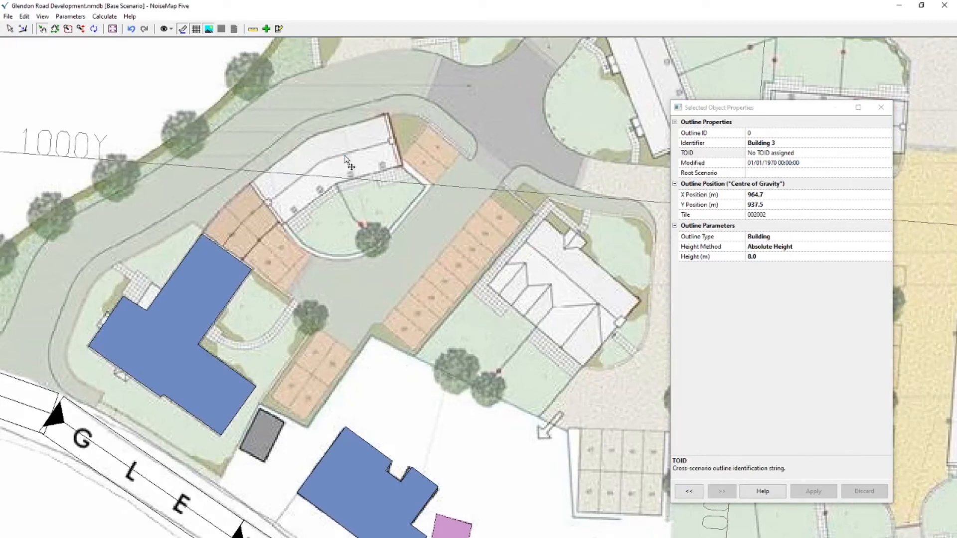
drag(411, 231, 277, 205)
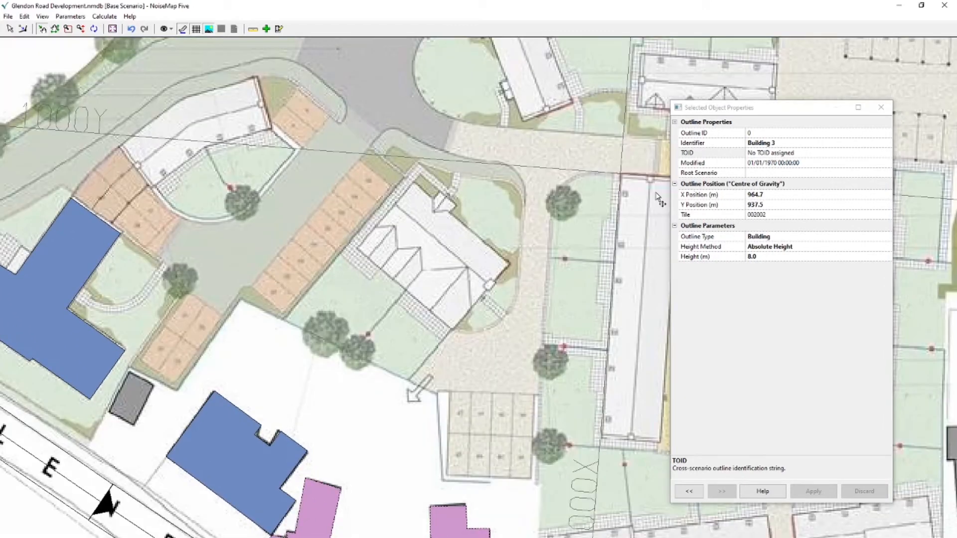
drag(793, 112, 831, 114)
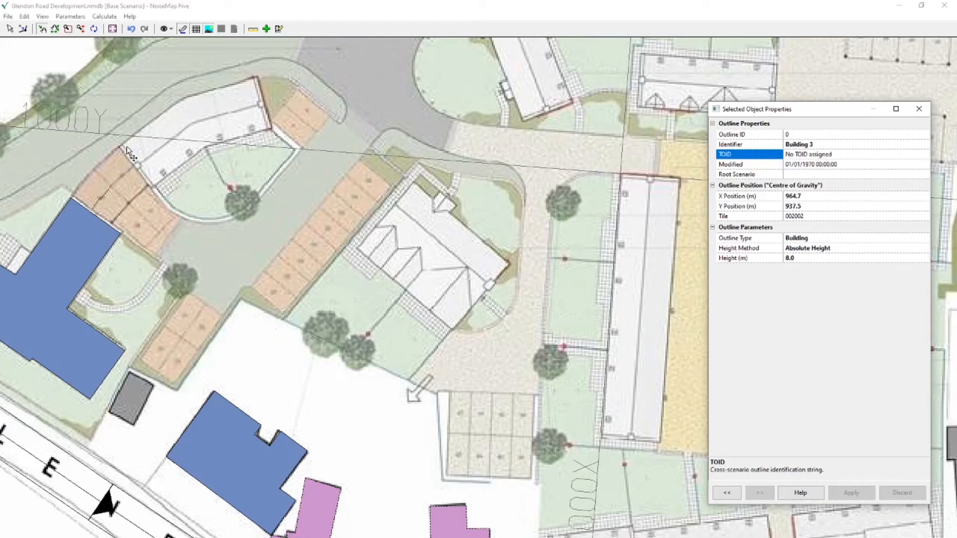
click(267, 29)
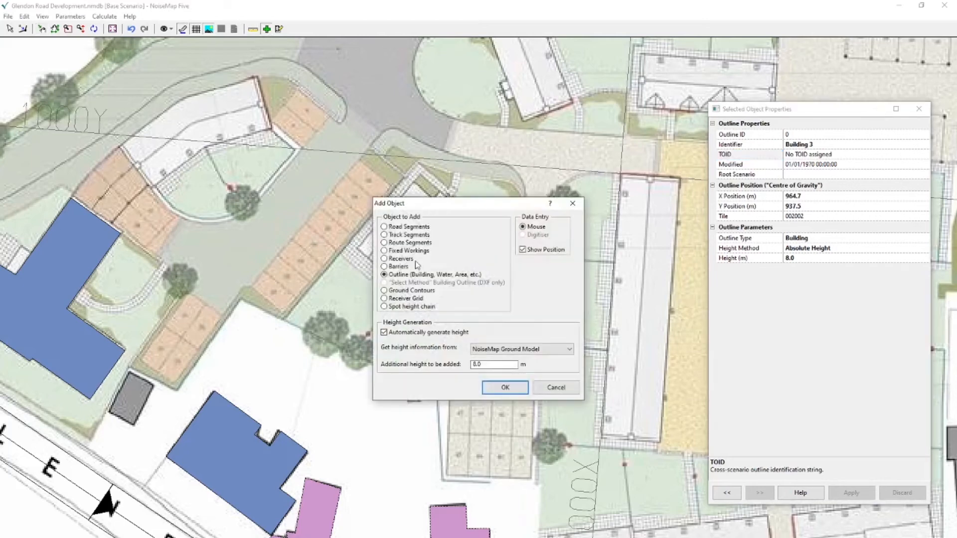
click(499, 393)
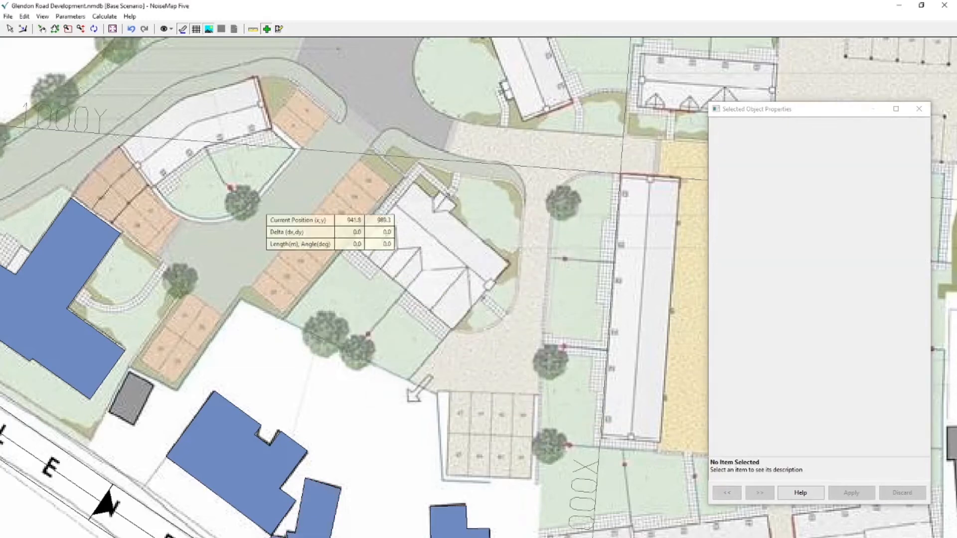
click(119, 142)
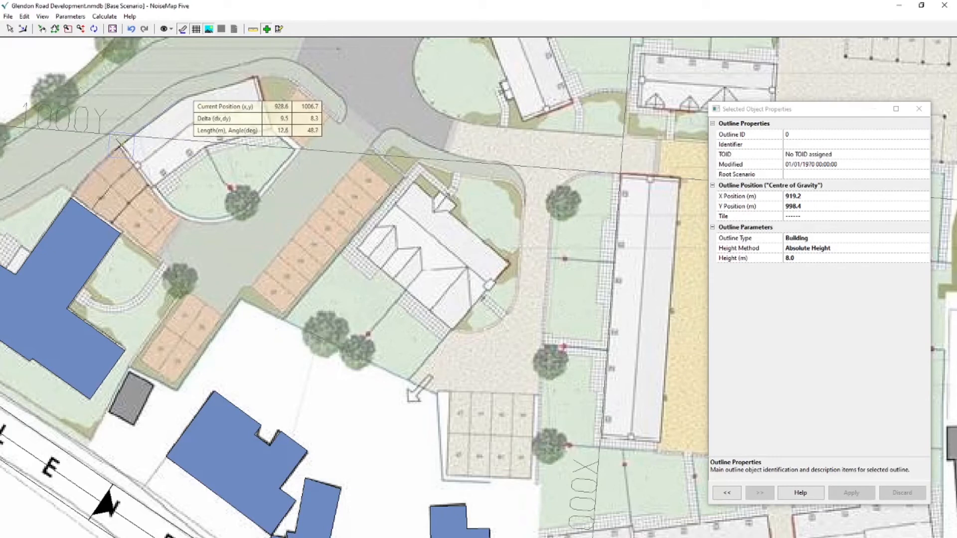
click(184, 93)
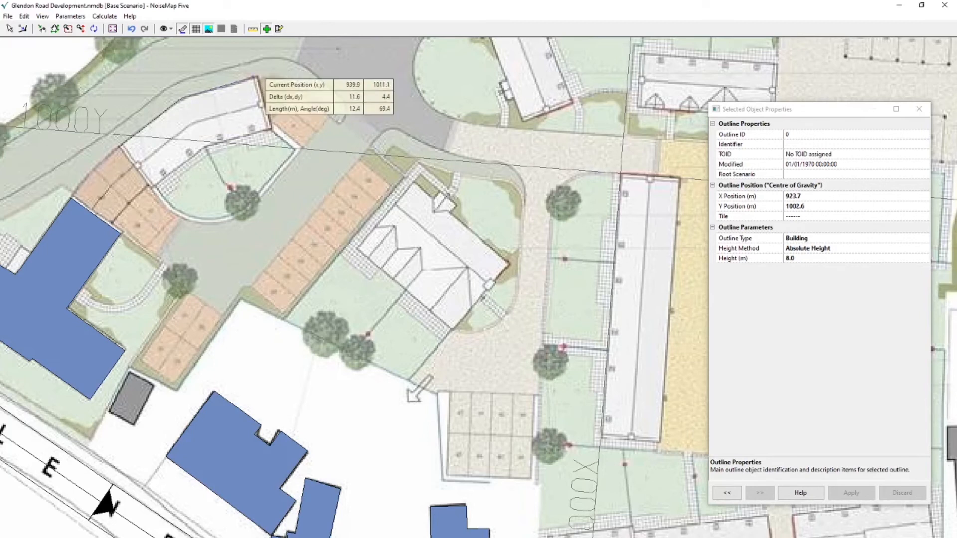
click(257, 78)
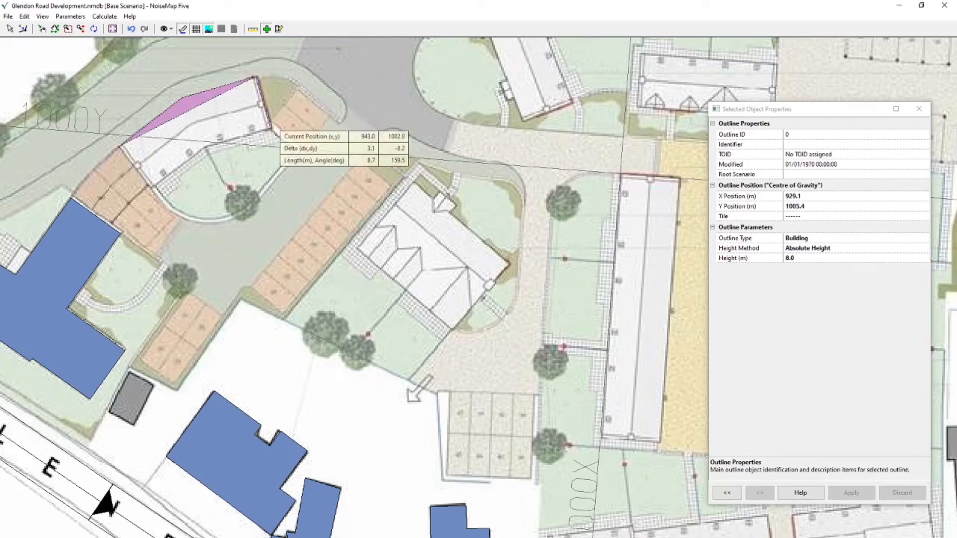
click(273, 130)
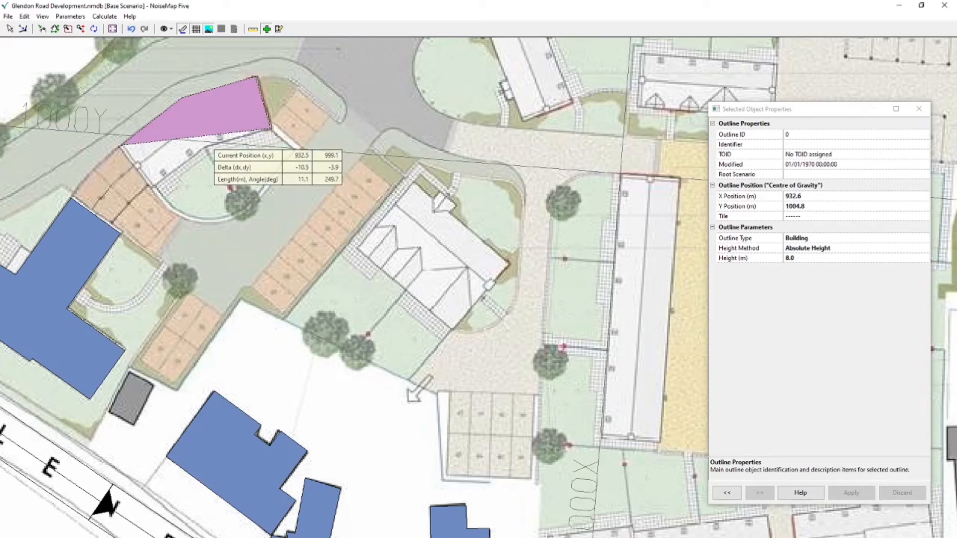
click(206, 148)
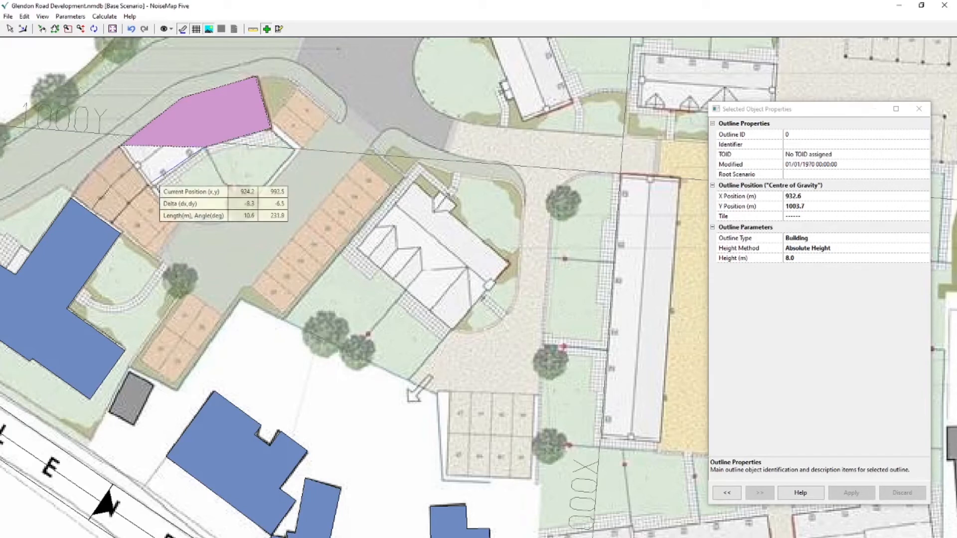
click(155, 186)
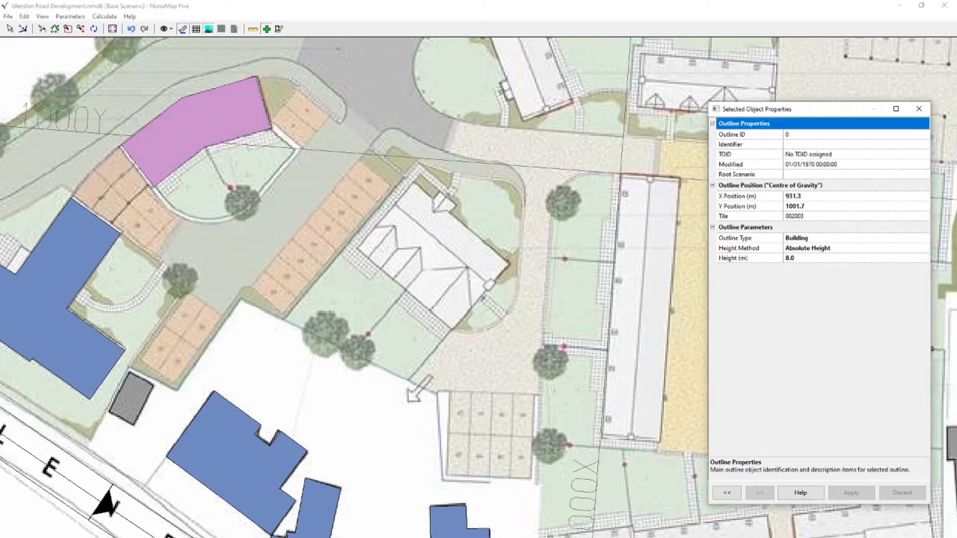
- Set the identifier of the newly traced bent outline to Building 4 and apply the change
click(805, 143)
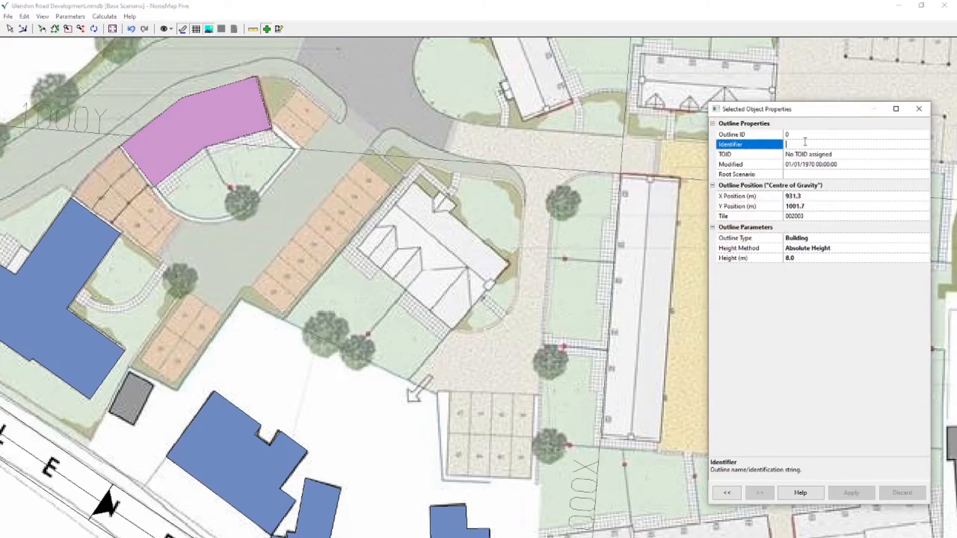
text(Building 4)
key(Return)
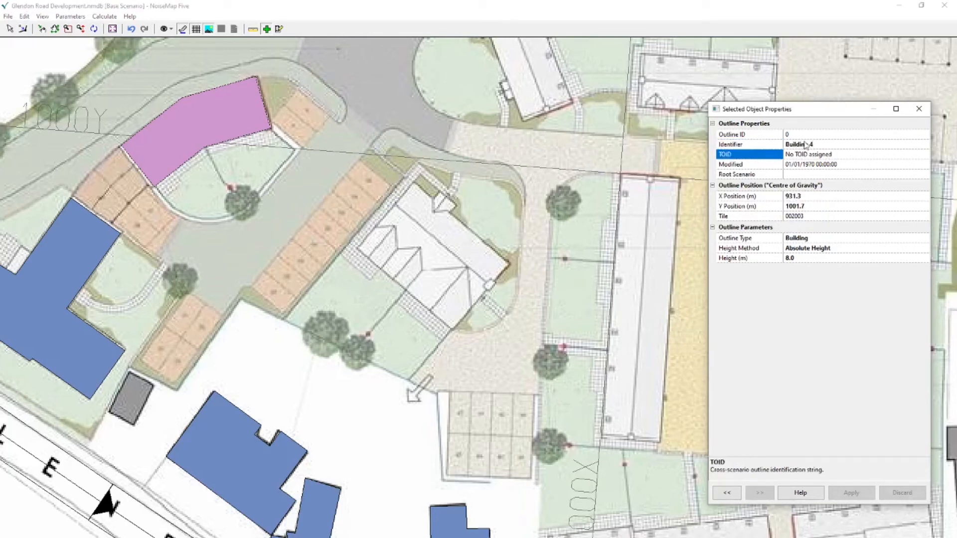
click(851, 493)
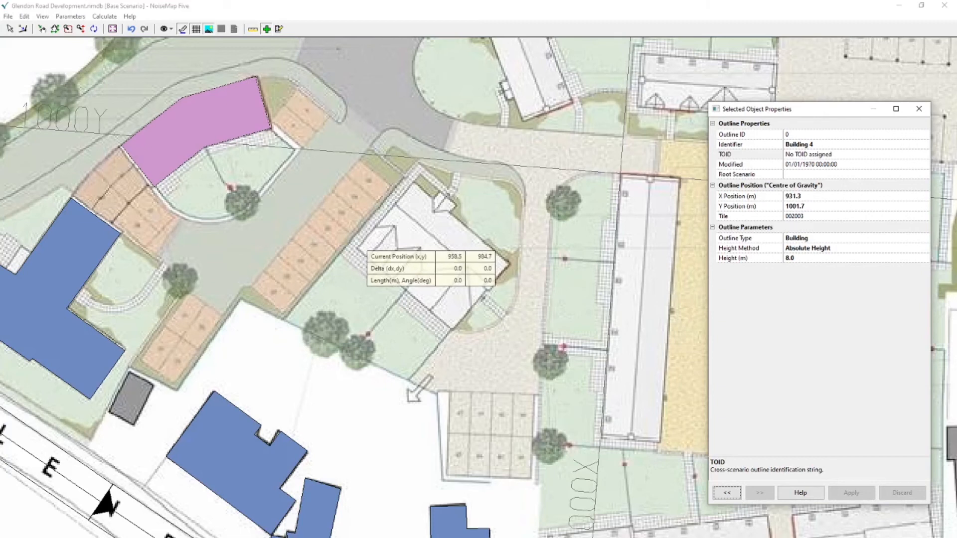
- Trace the white building east of the diagonal parking row as a four-cornered outline centred at about X 971 m, Y 984 m, re-placing its southern corner
click(357, 249)
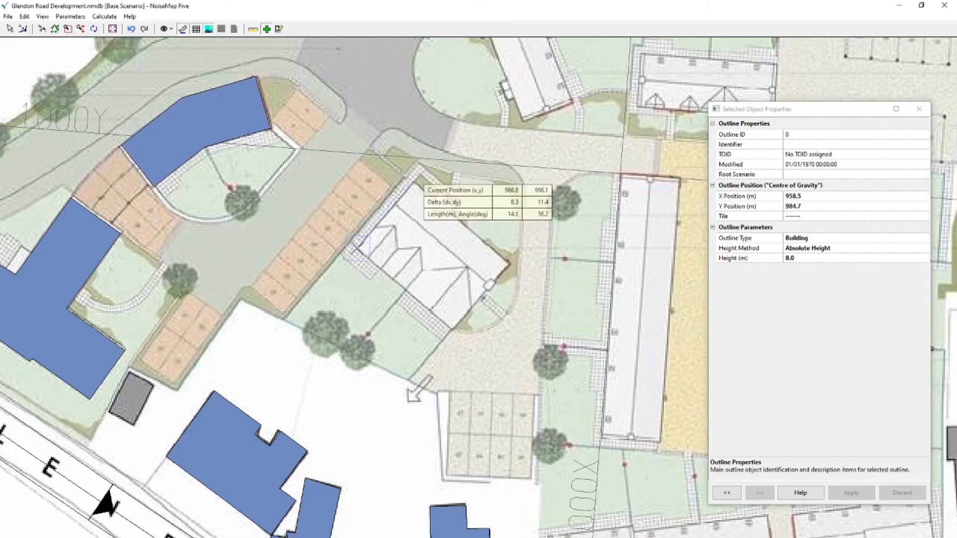
click(420, 183)
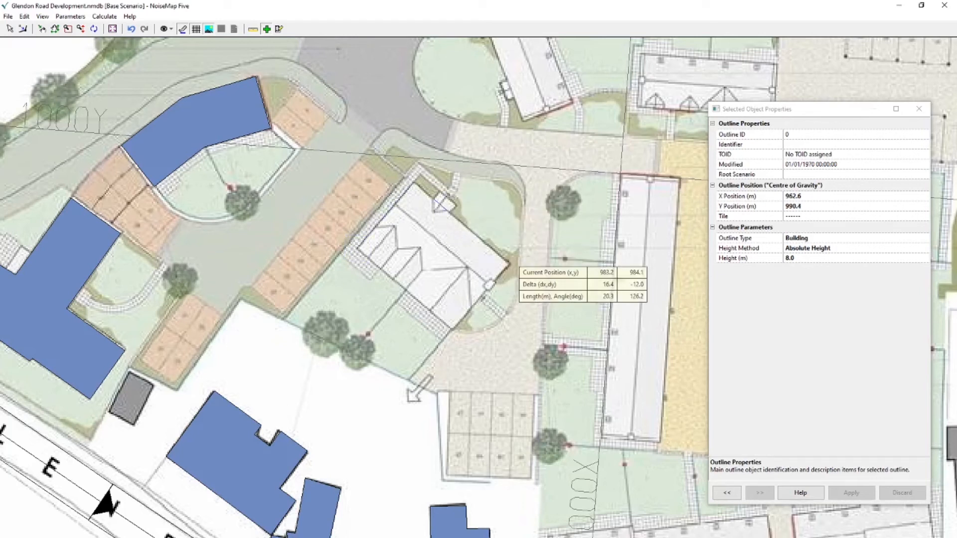
click(509, 264)
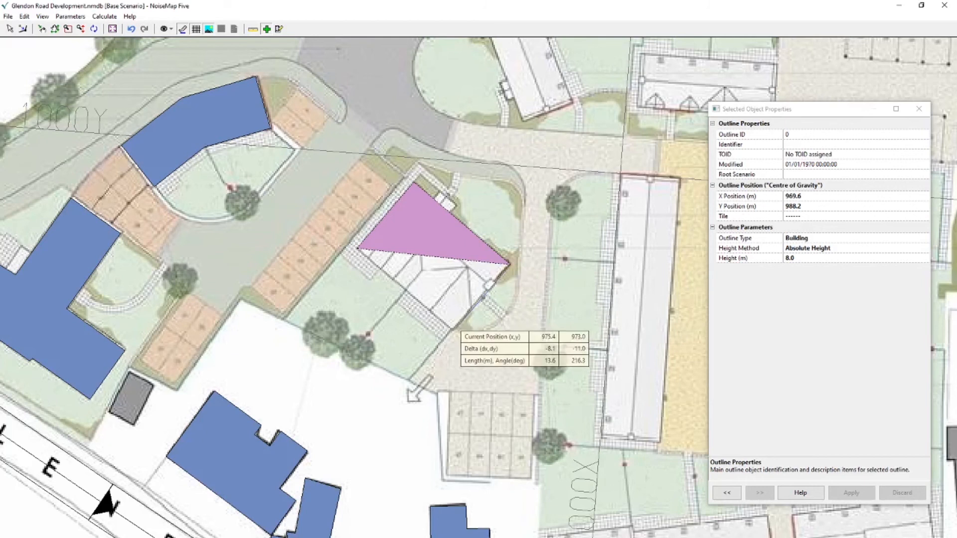
click(453, 328)
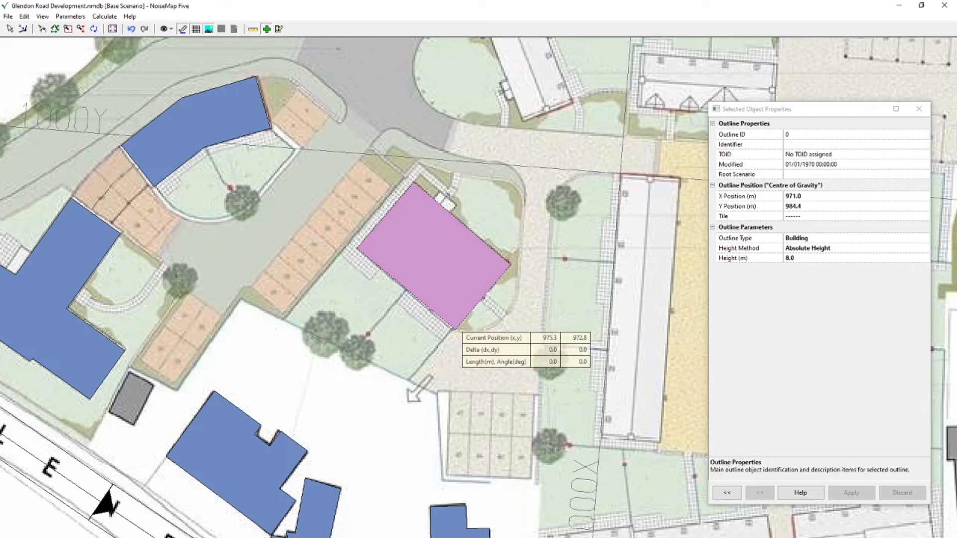
key(BackSpace)
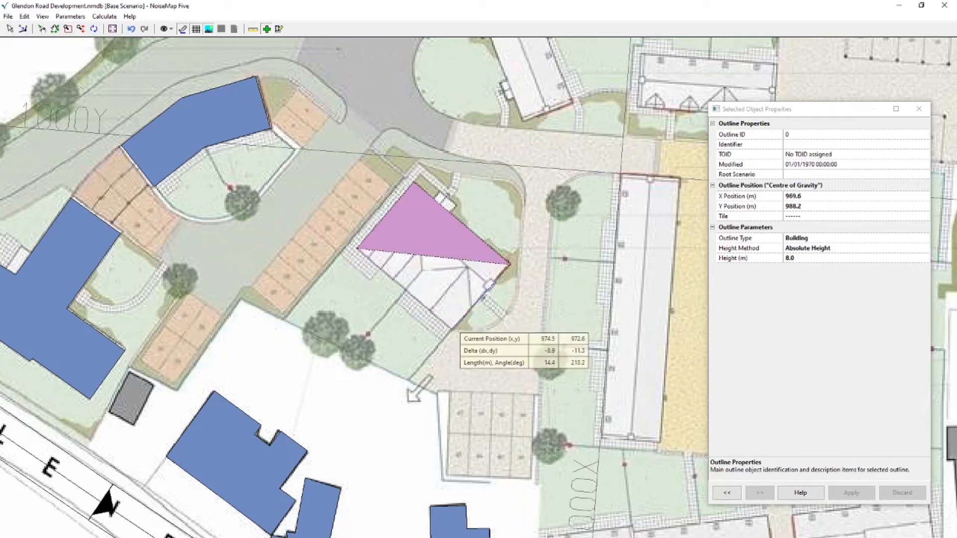
click(452, 329)
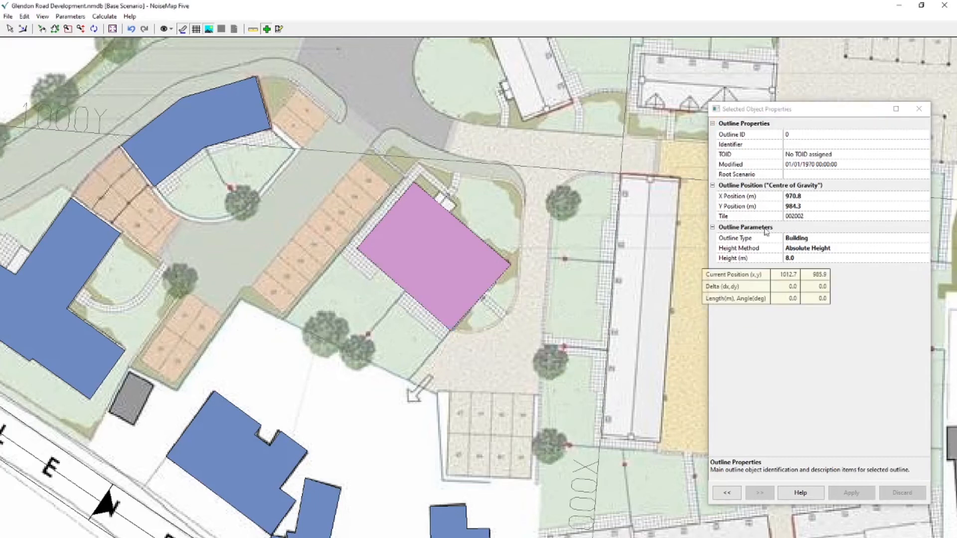
- Set the identifier of the four-cornered outline beside the diagonal parking row to Building 4 and apply it
click(824, 144)
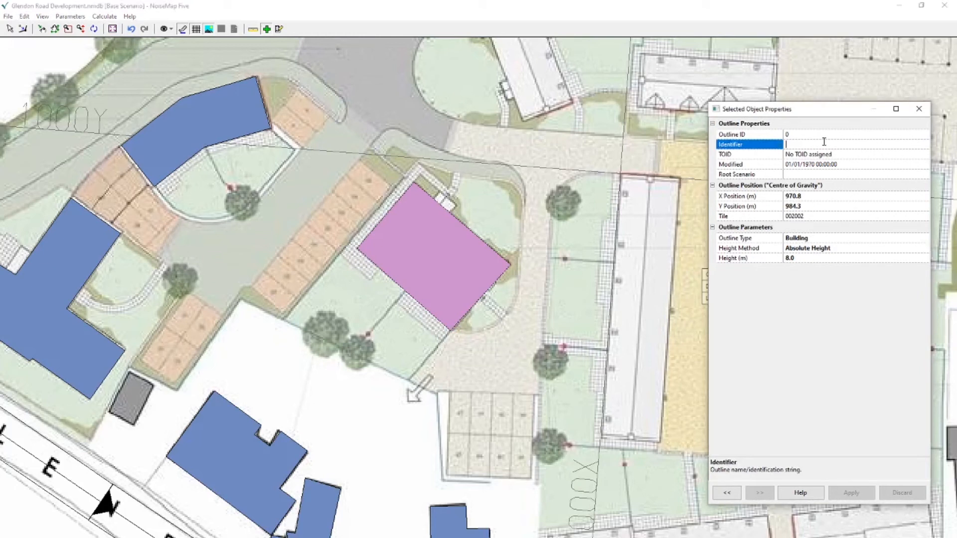
text(Building 4)
key(Tab)
click(851, 492)
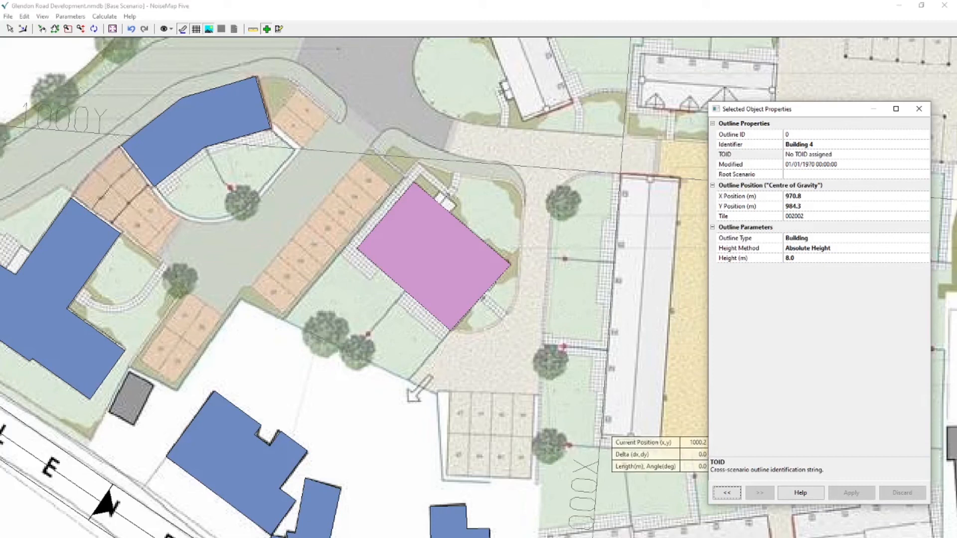
- Trace the long narrow white building beside the yellow strip as a closed four-cornered outline centred at about X 1005 m, Y 979 m
click(602, 435)
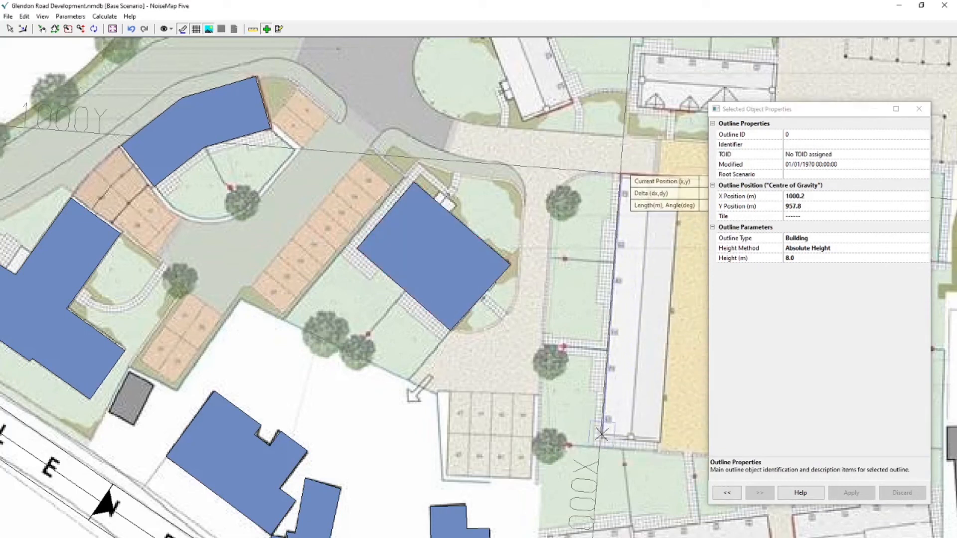
click(621, 175)
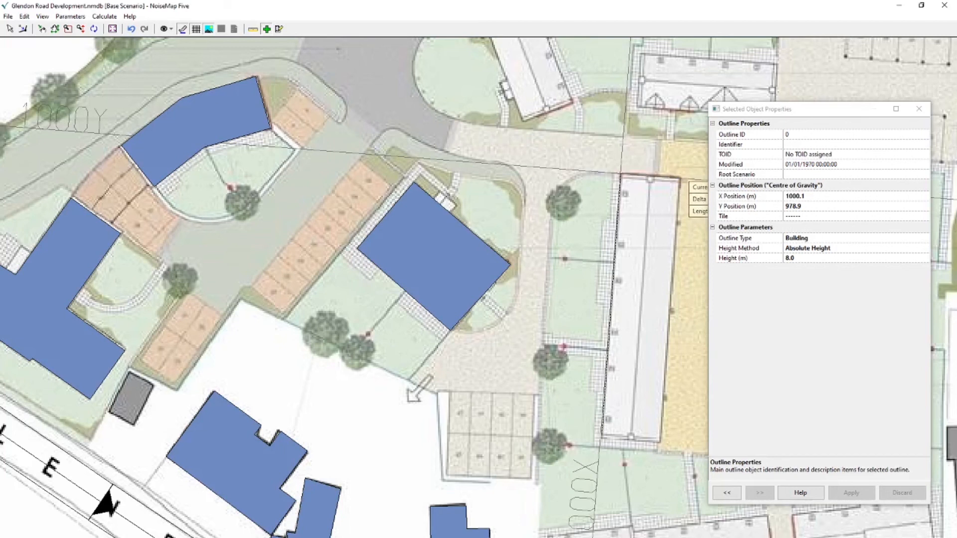
click(679, 178)
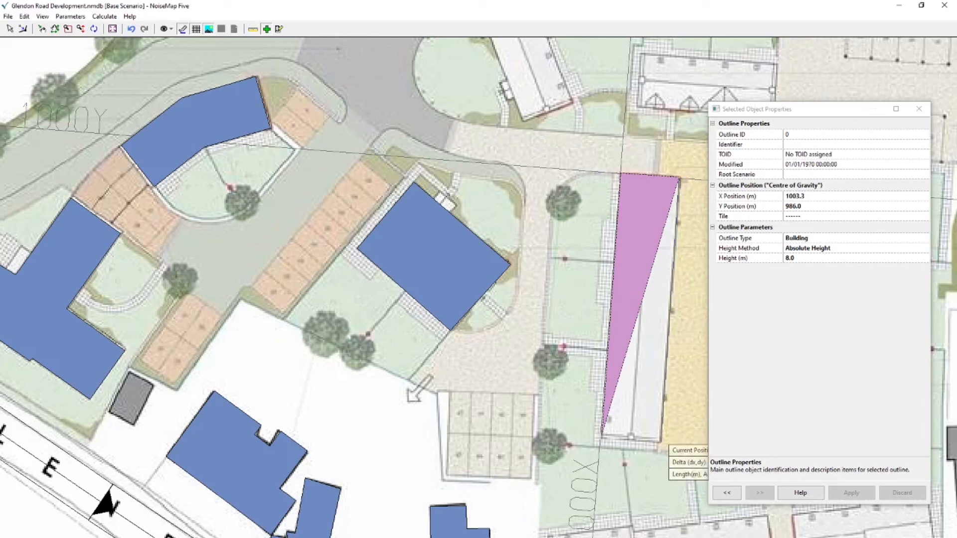
click(662, 441)
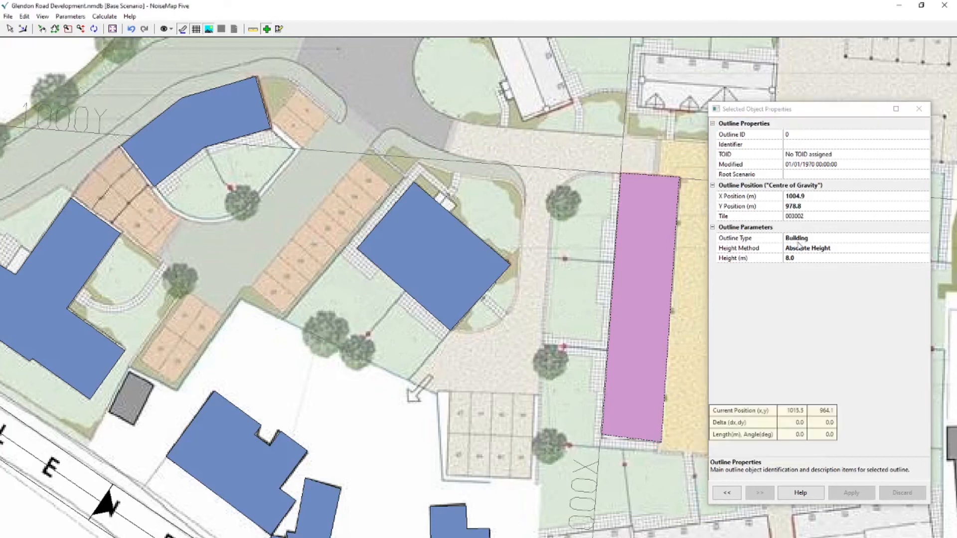
- Set the identifier of the long narrow outline to Building 6 and apply the change
click(824, 144)
text(Building 6)
key(Tab)
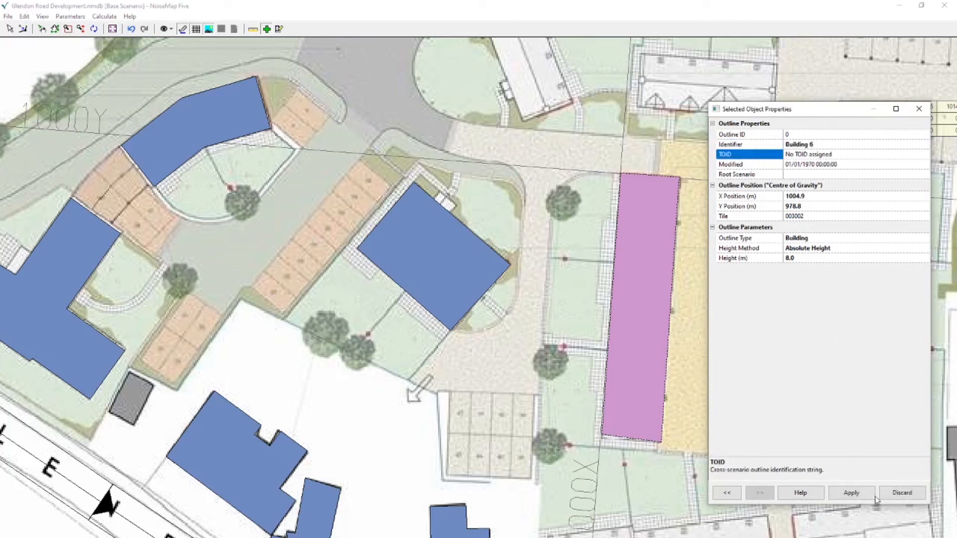
click(848, 494)
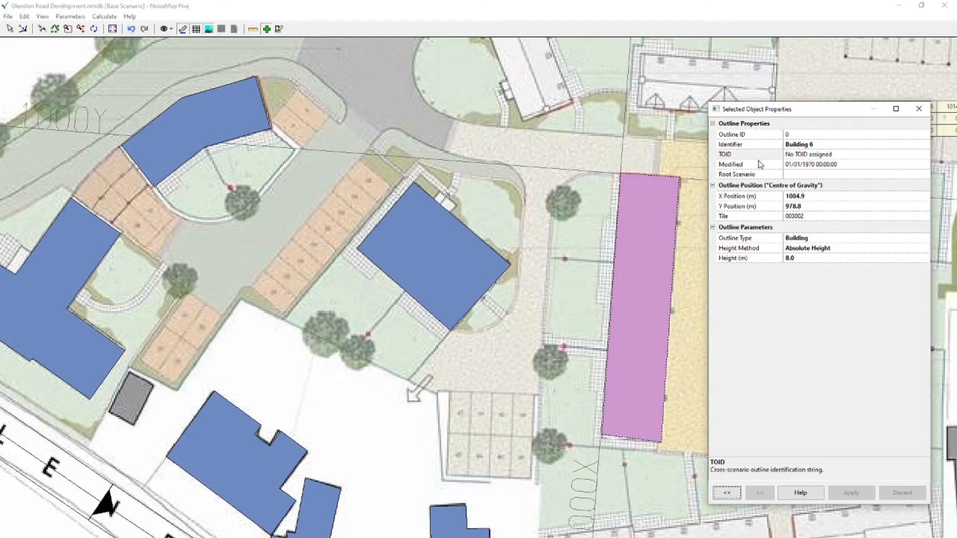
- Commit the database changes to the current scenario (Base Scenario) and exit the program
click(8, 16)
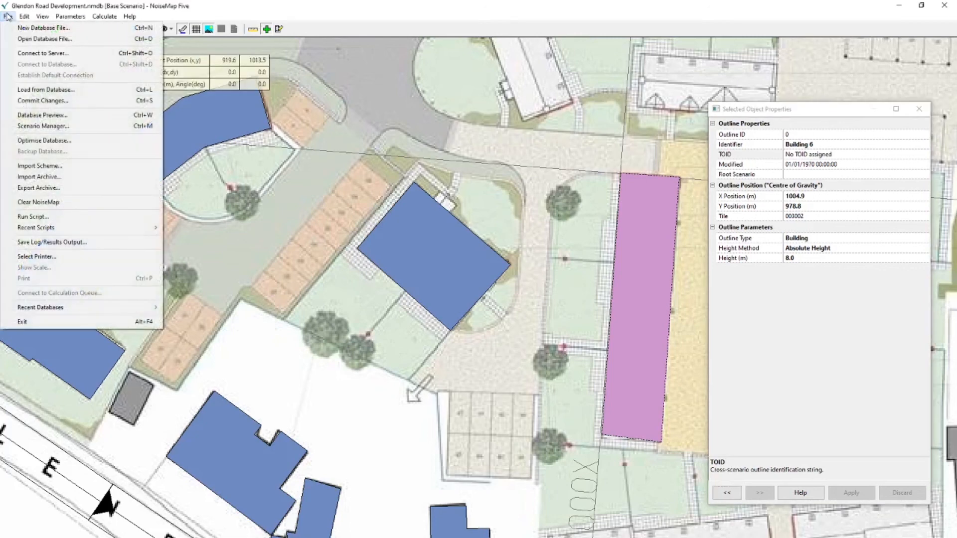
click(30, 101)
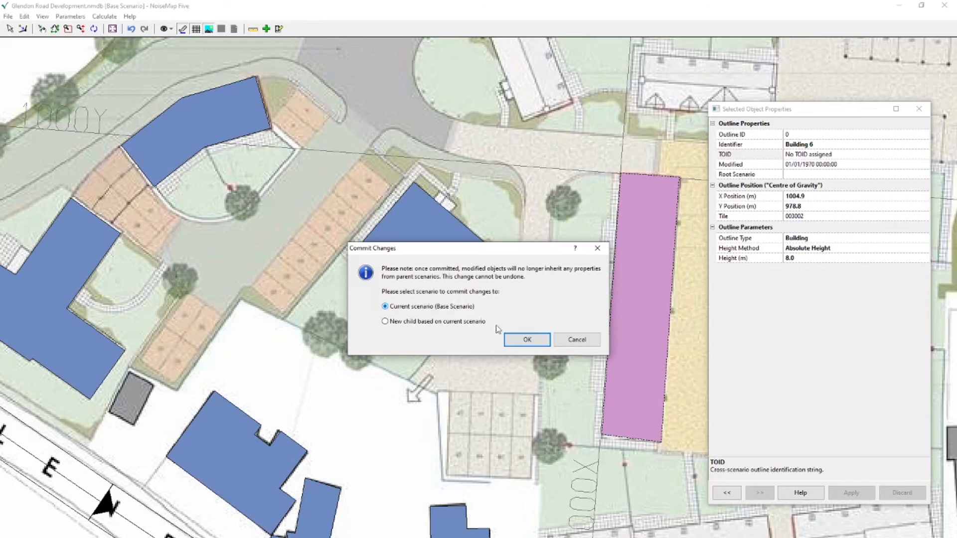
click(526, 341)
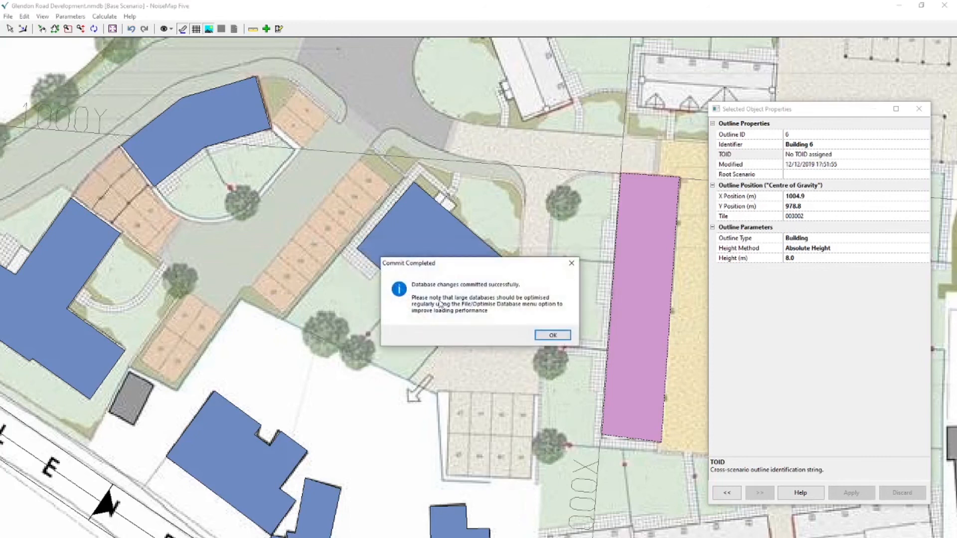
click(552, 335)
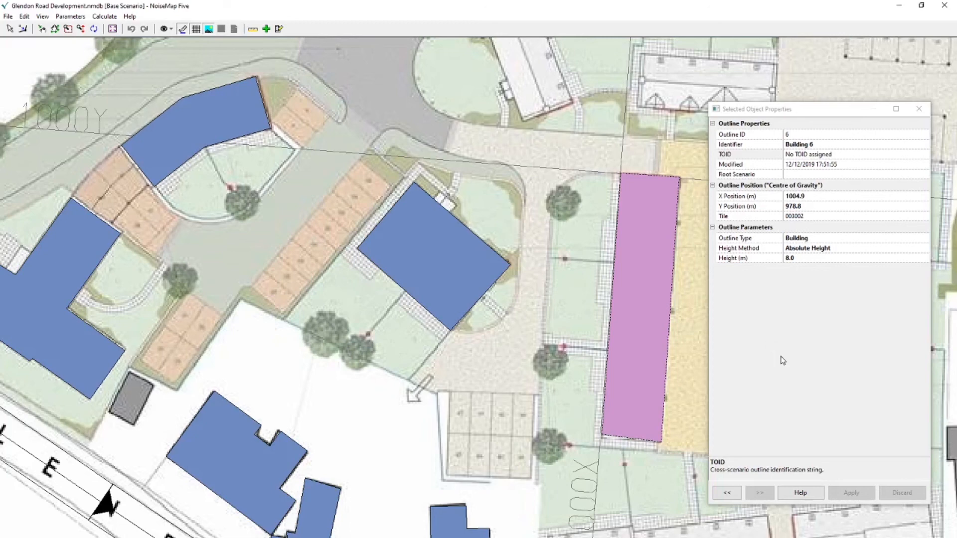
click(8, 16)
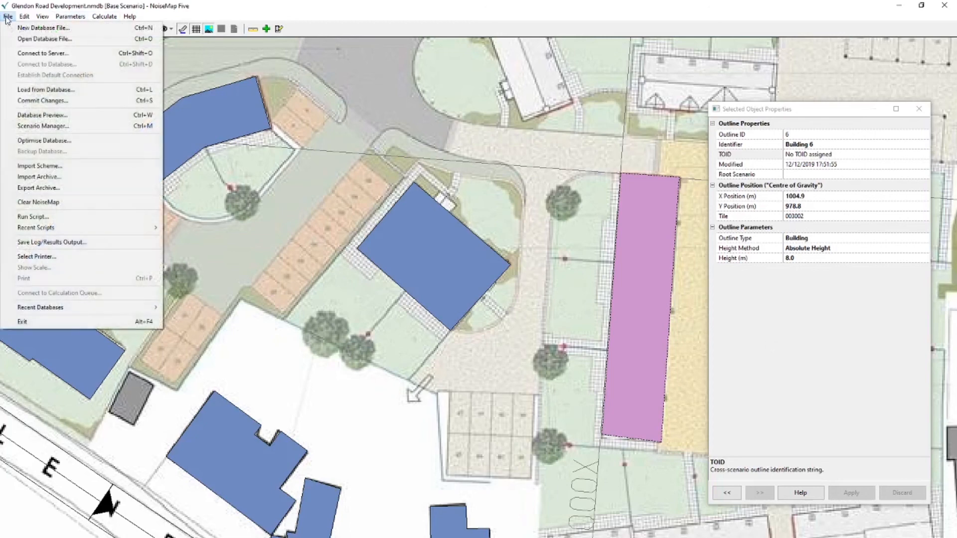
click(54, 322)
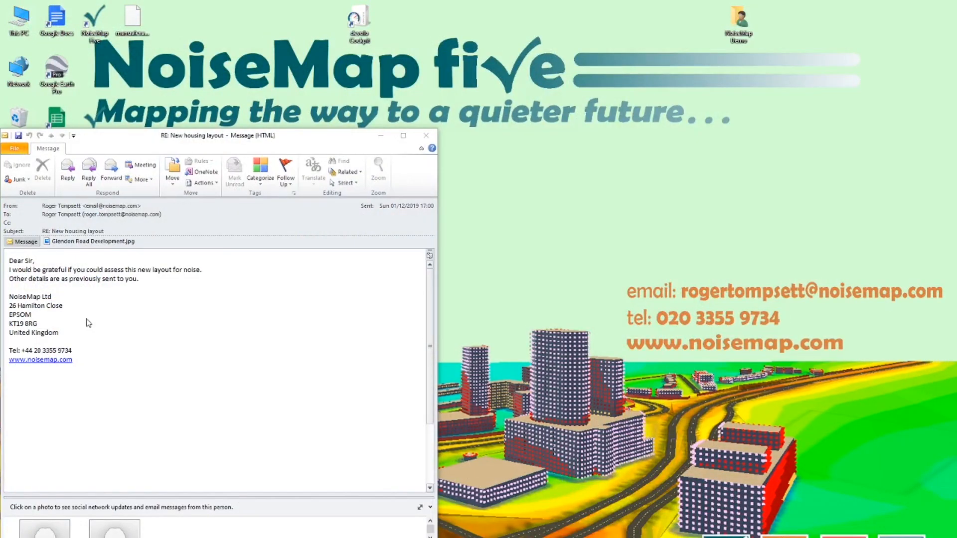